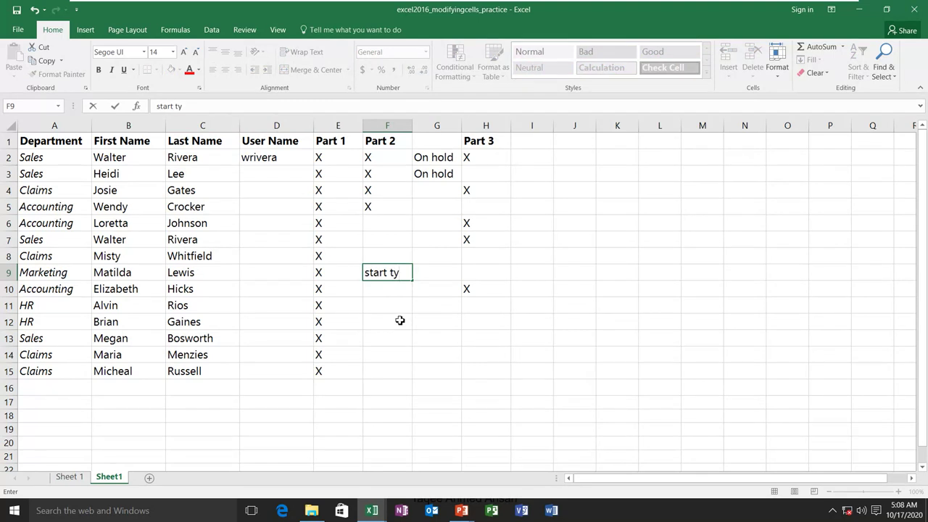
# Step: Discard the unfinished entry in cell F9 and enter "start" there
pyautogui.write('ping')
pyautogui.press('Escape')
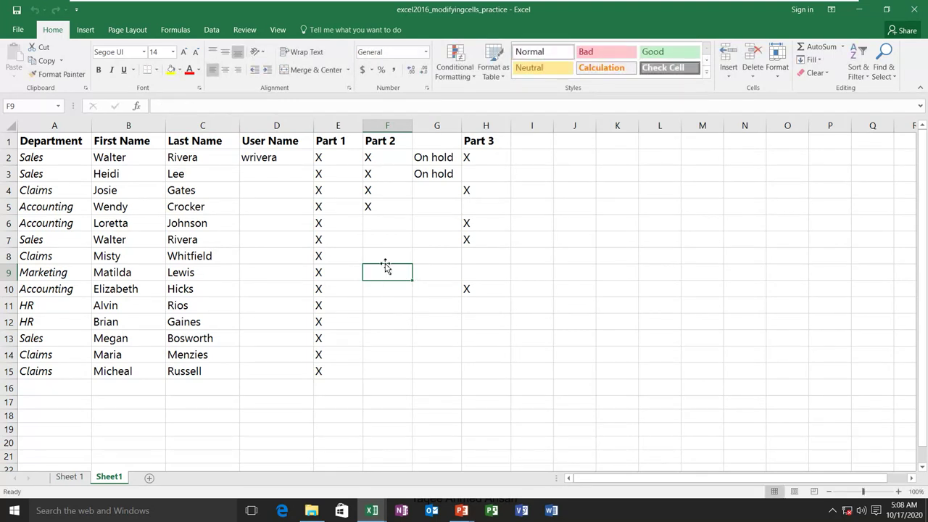
pyautogui.write('start')
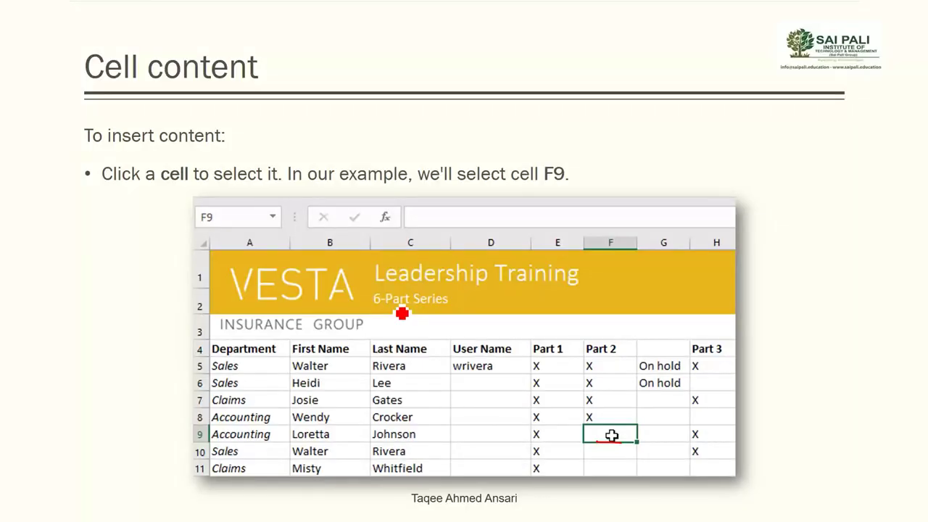
pyautogui.press('Right')
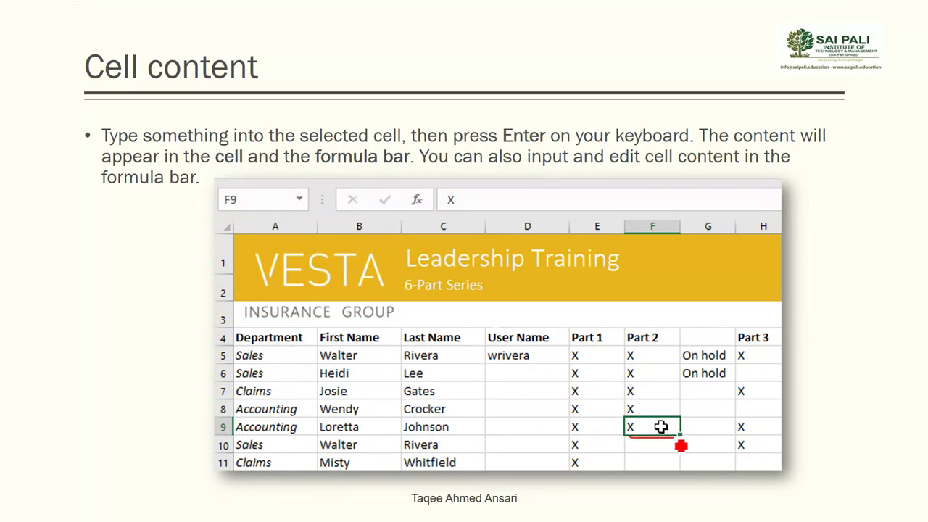
pyautogui.press('Right')
pyautogui.press('Left')
pyautogui.press('Right')
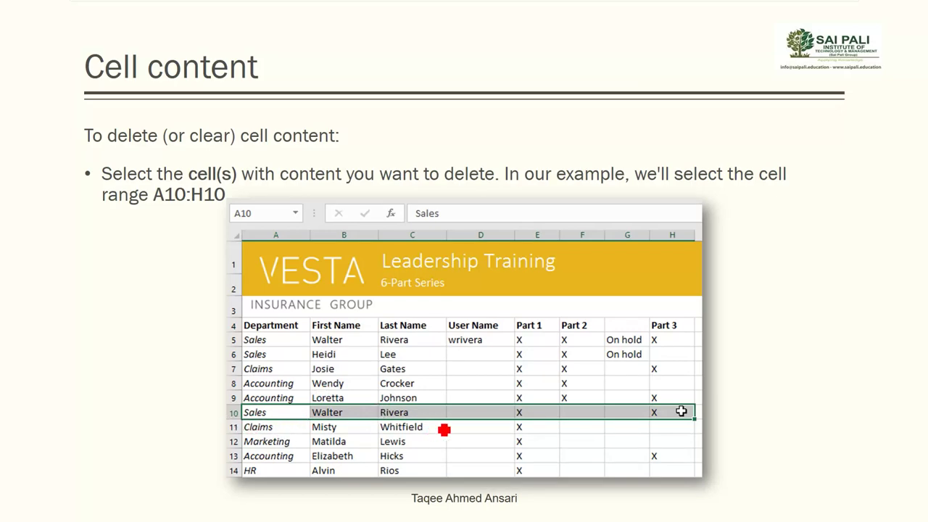
pyautogui.press('Right')
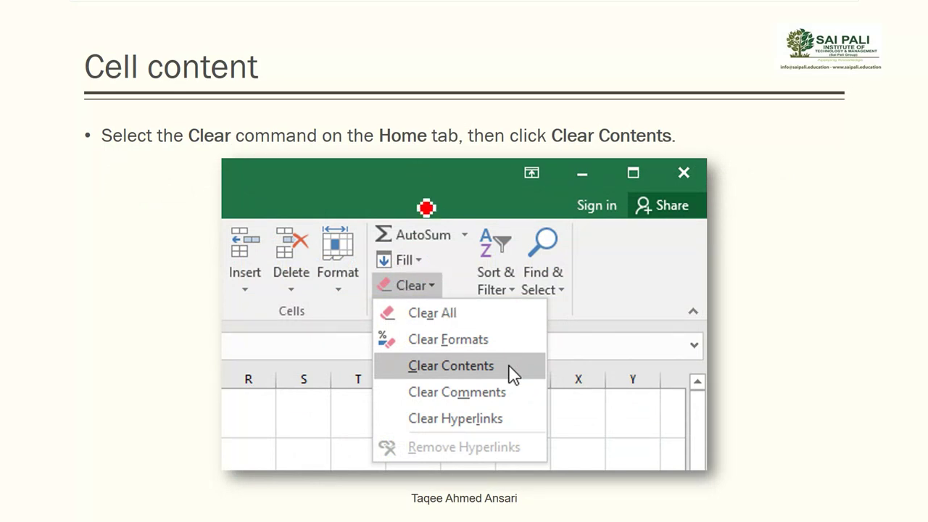
pyautogui.moveTo(398, 294); pyautogui.dragTo(446, 308)
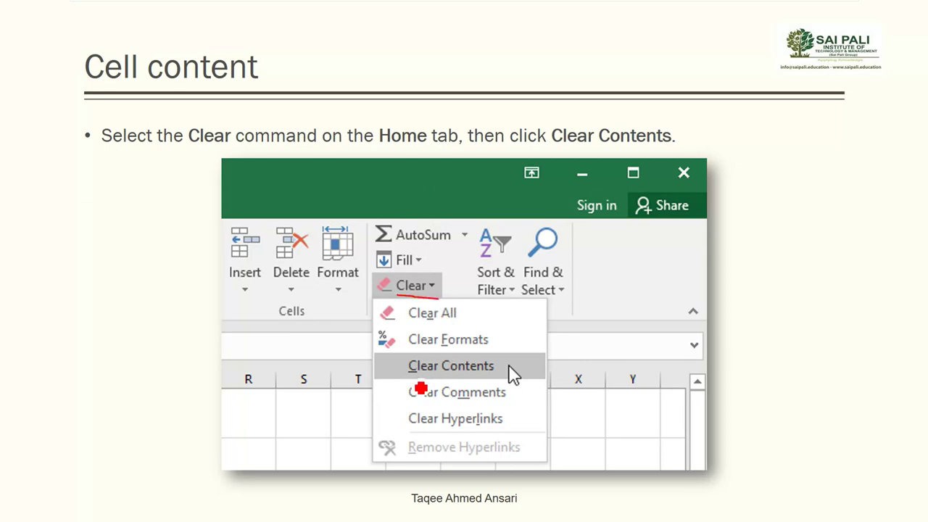
pyautogui.moveTo(412, 378); pyautogui.dragTo(491, 378)
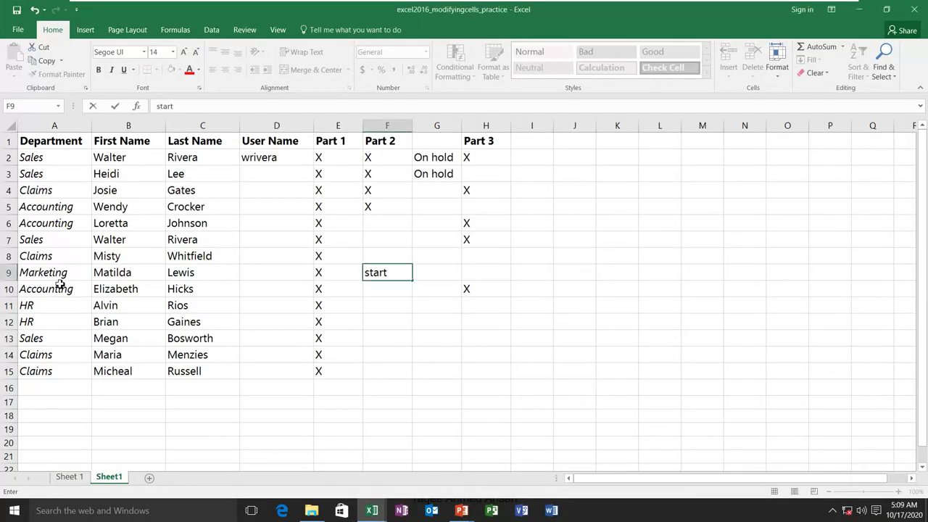
# Step: Clear the contents of the entire row 9, keeping the empty row in place
pyautogui.click(9, 273)
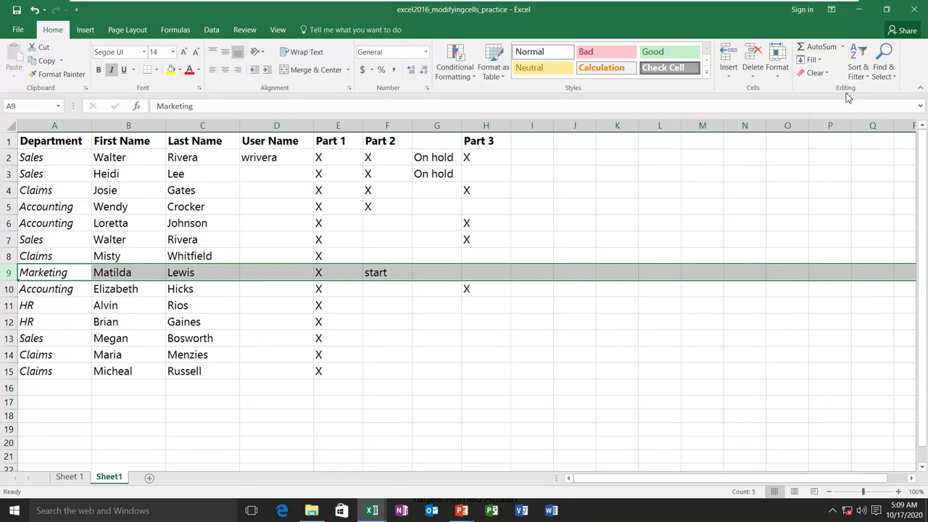
pyautogui.click(826, 73)
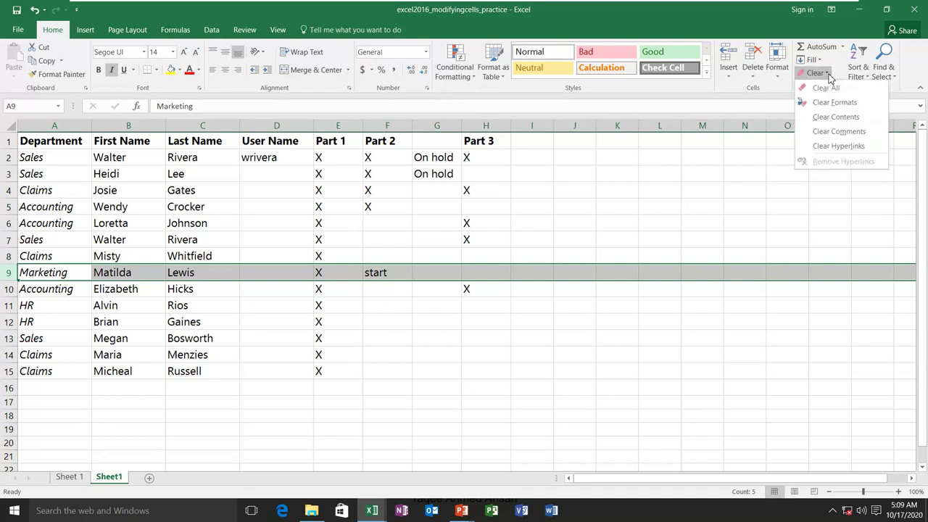
pyautogui.click(833, 118)
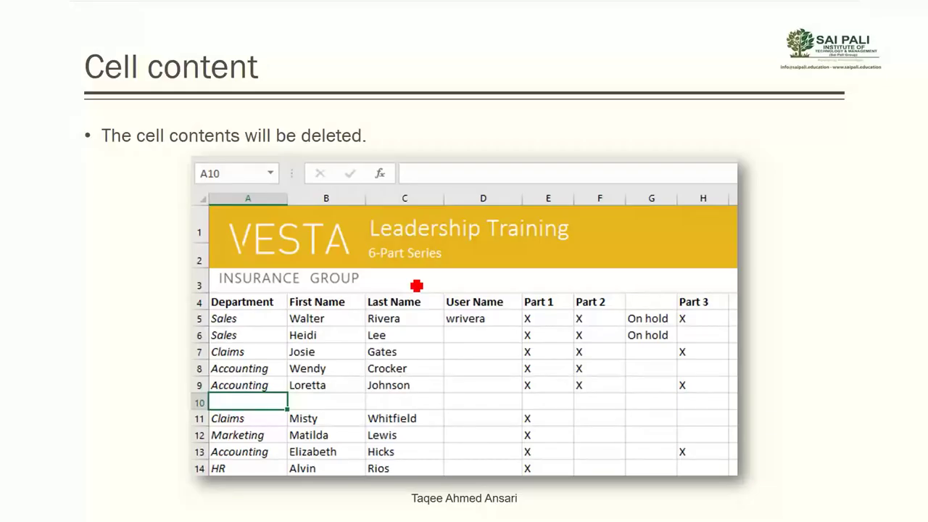
pyautogui.press('Right')
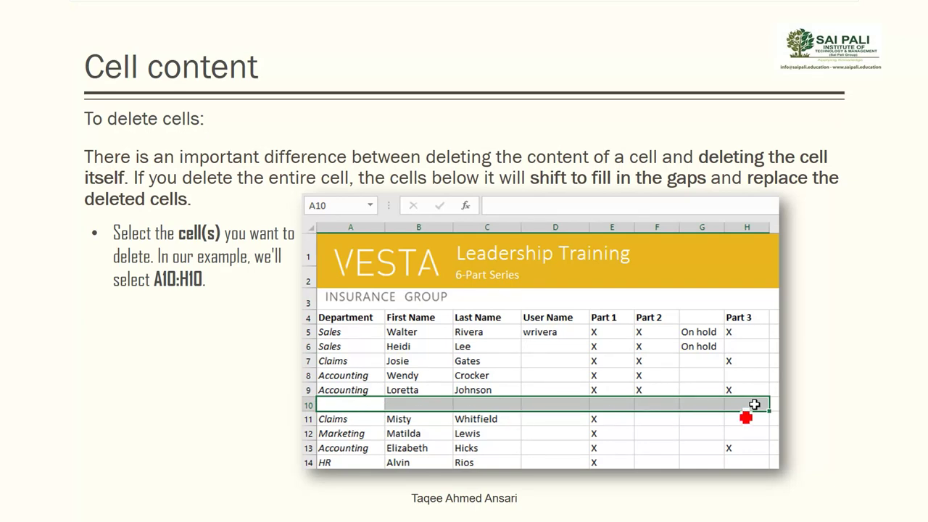
pyautogui.press('Right')
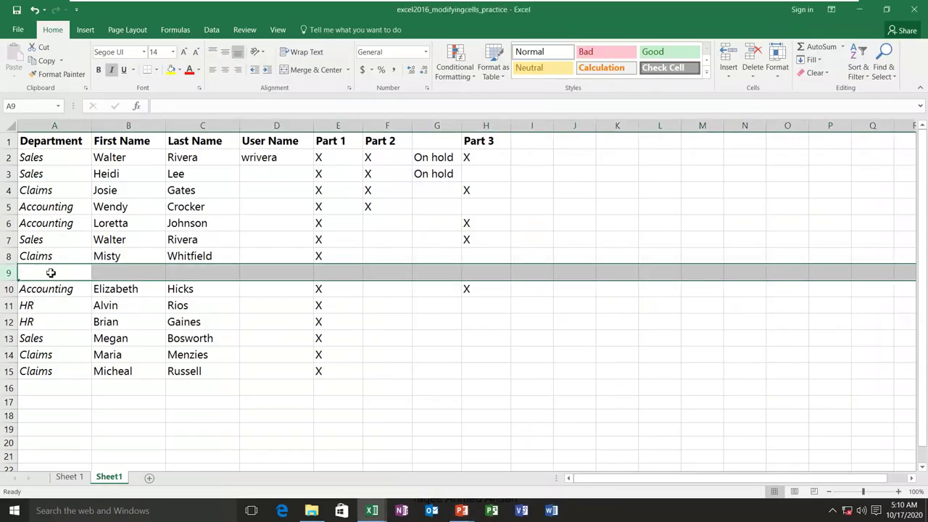
# Step: Delete the empty cells A9:I9 so the rows below shift up into the gap
pyautogui.click(50, 272)
pyautogui.click(51, 272)
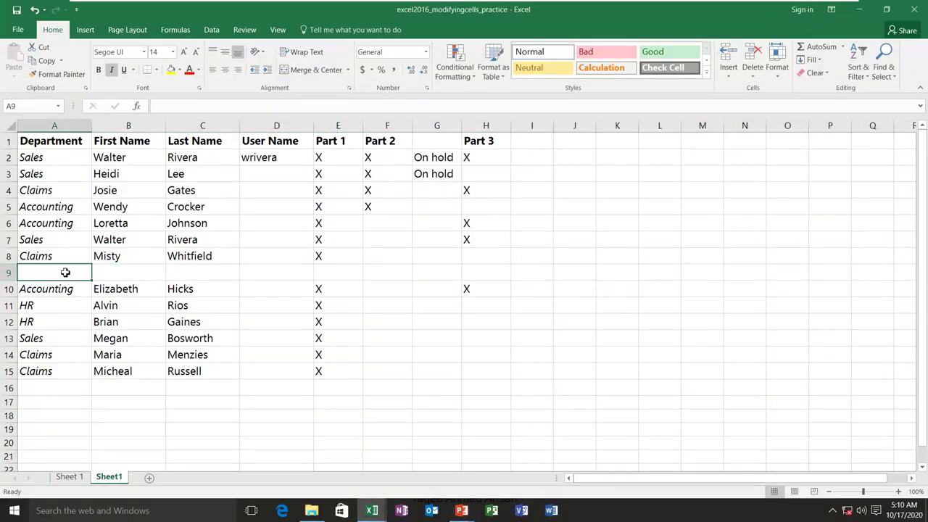
pyautogui.moveTo(63, 272); pyautogui.dragTo(547, 281)
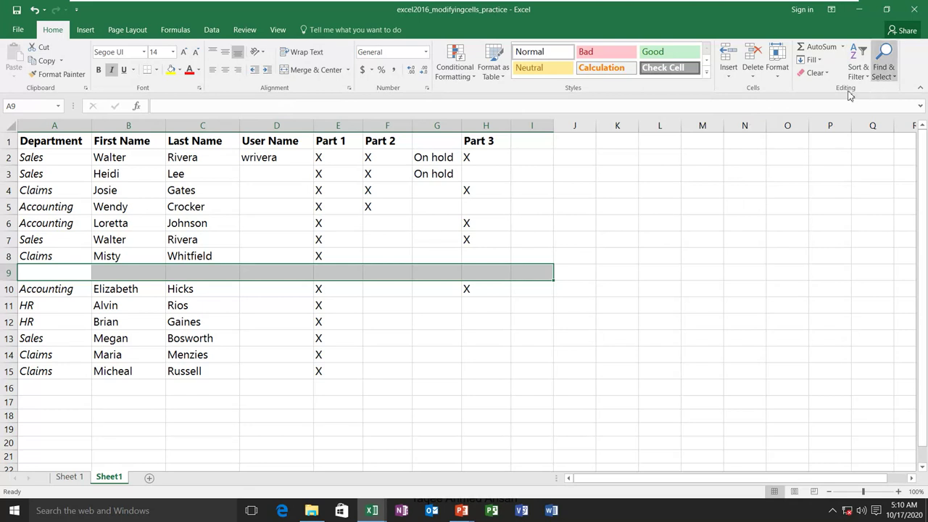
pyautogui.click(754, 58)
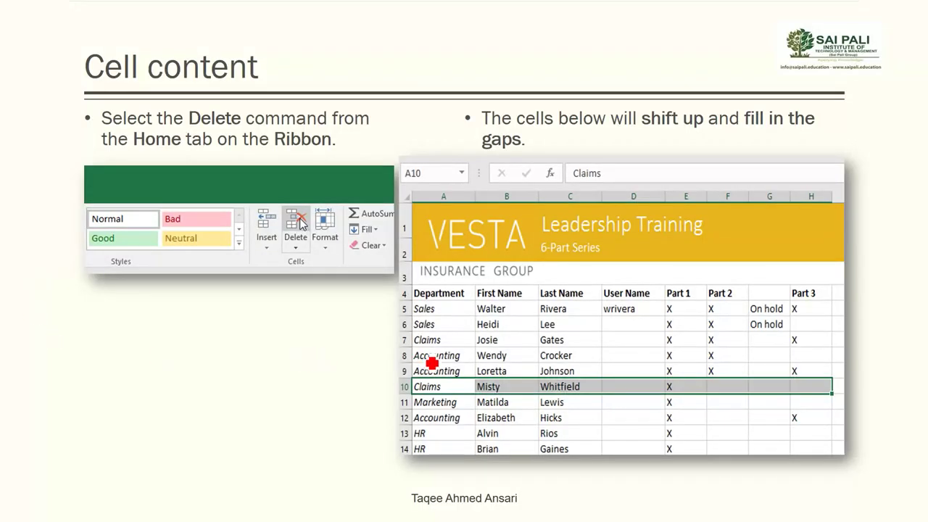
pyautogui.press('Right')
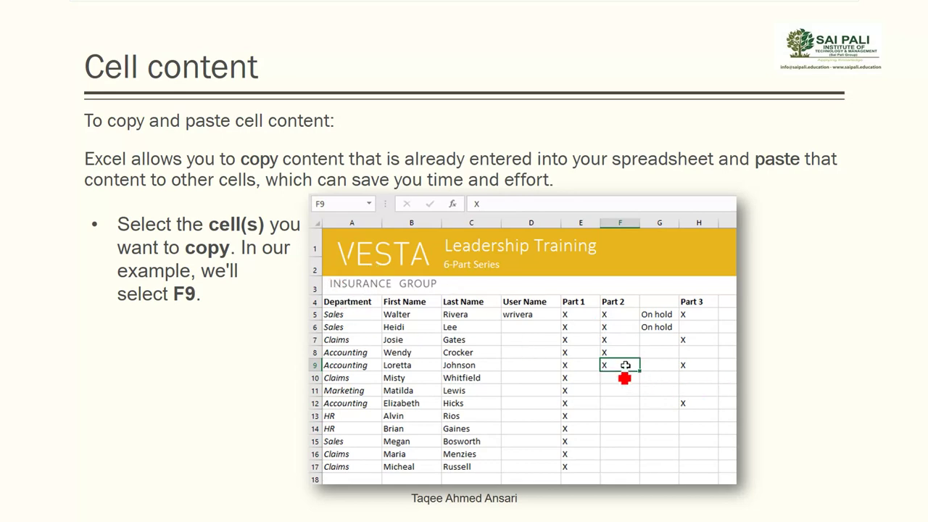
pyautogui.press('Right')
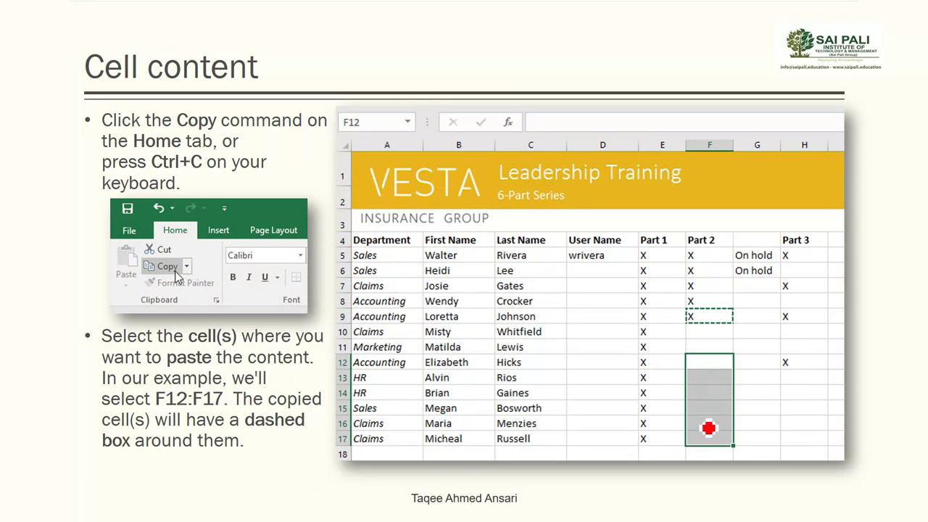
pyautogui.press('Right')
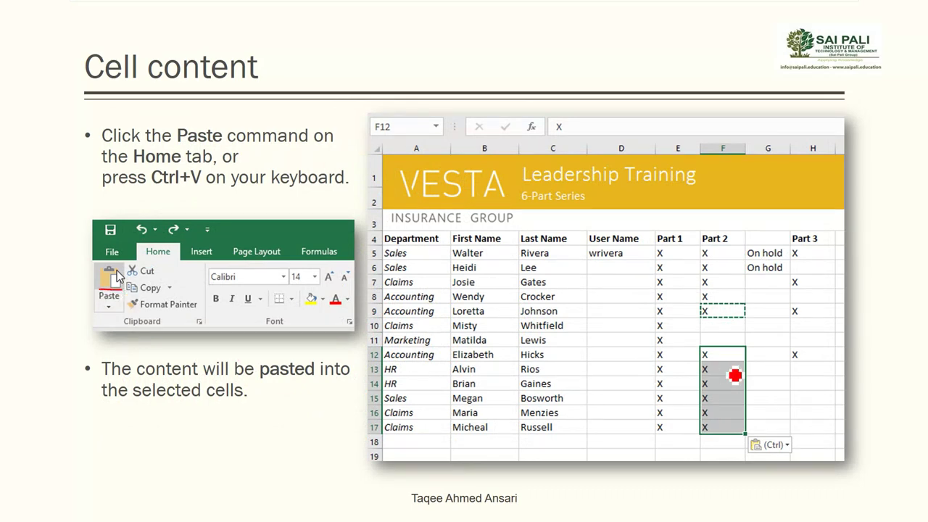
# Step: Switch to the Excel workbook and copy the X from cell F5 into the range F8:F14
pyautogui.hotkey('alt', 'Tab')
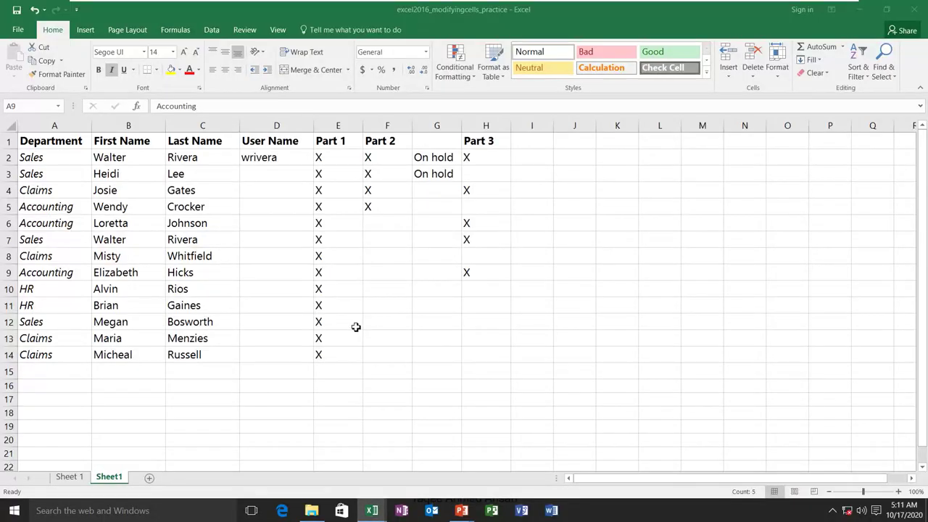
pyautogui.hotkey('shift', 'space')
pyautogui.click(381, 206)
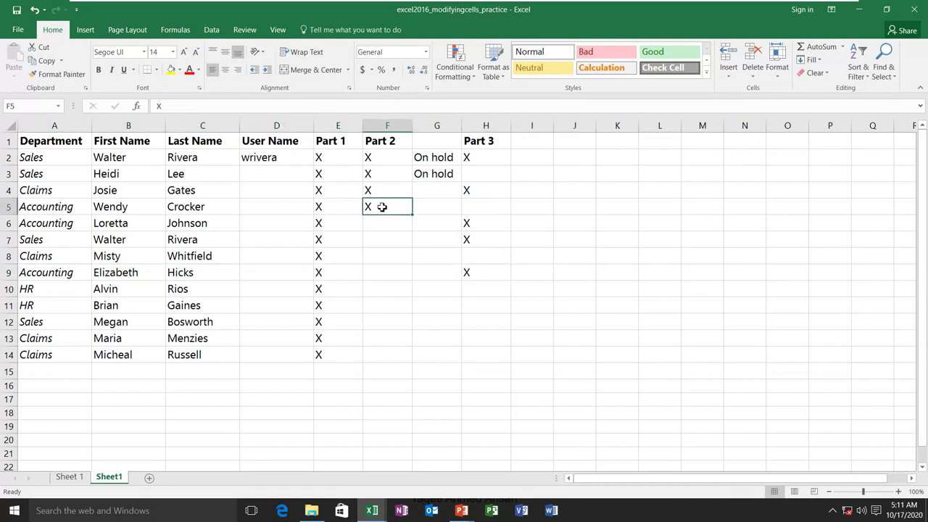
pyautogui.click(45, 61)
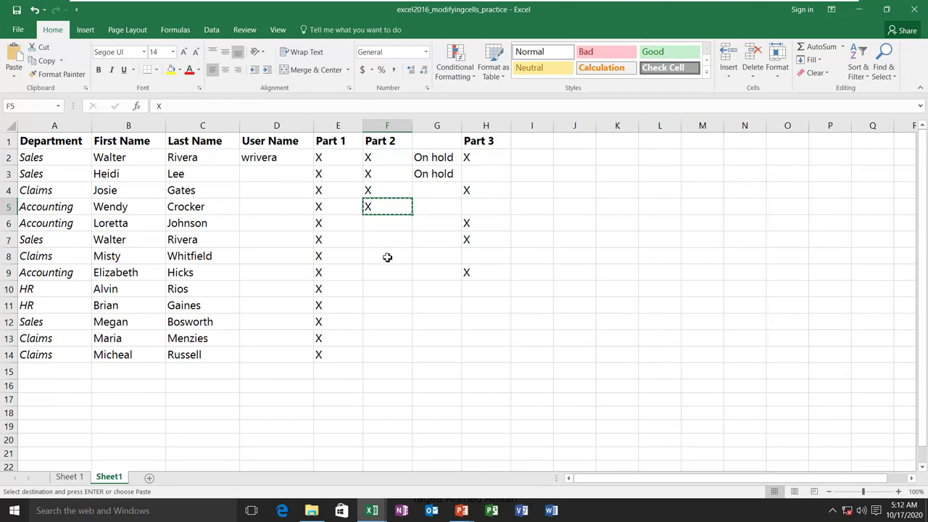
pyautogui.moveTo(387, 257); pyautogui.dragTo(383, 353)
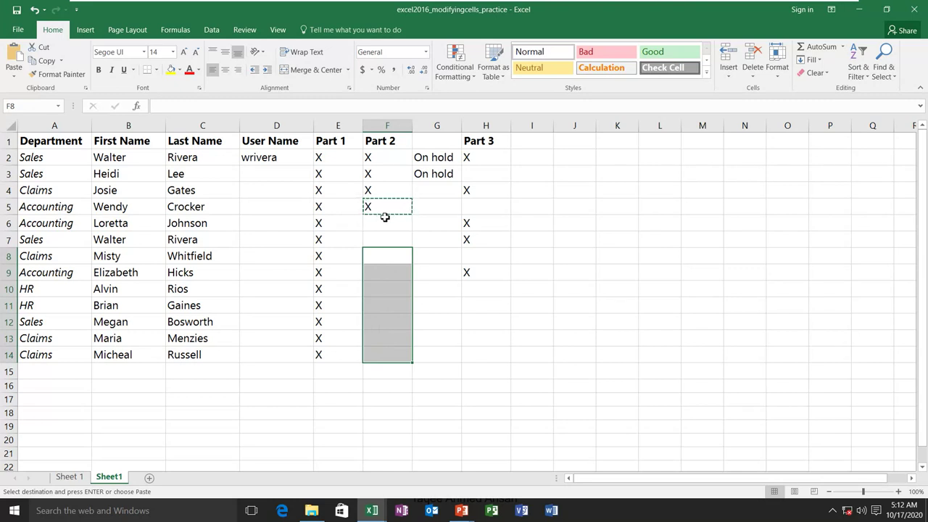
pyautogui.click(18, 56)
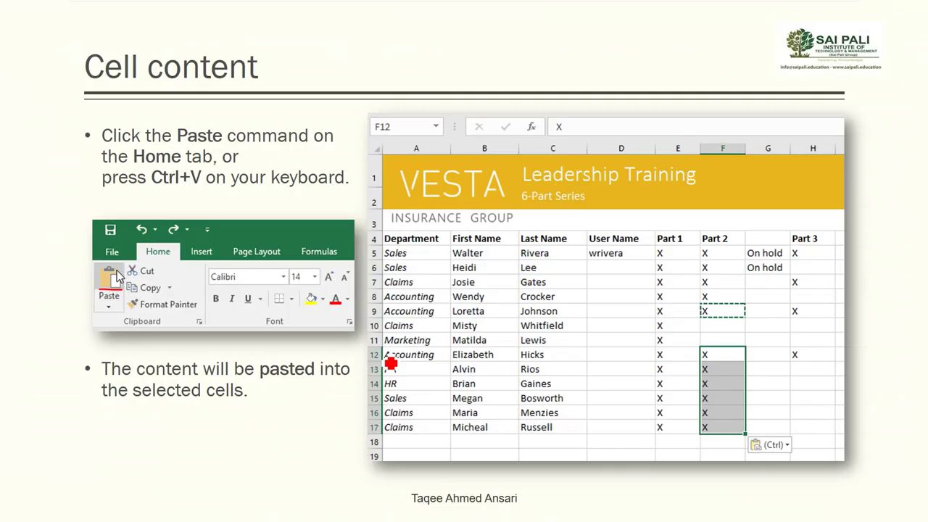
pyautogui.press('Right')
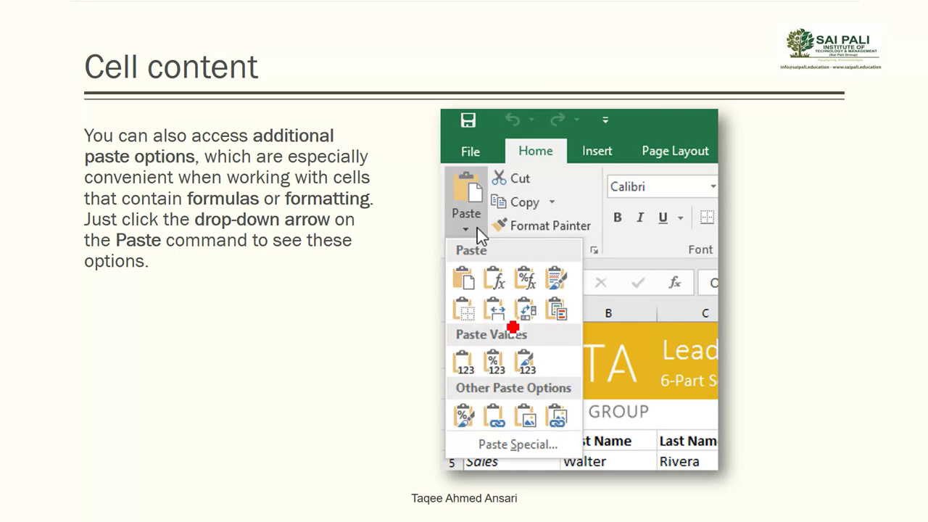
# Step: Switch back to Excel and examine the available paste options for the copied X with H11:H14 as the destination
pyautogui.hotkey('alt', 'Tab')
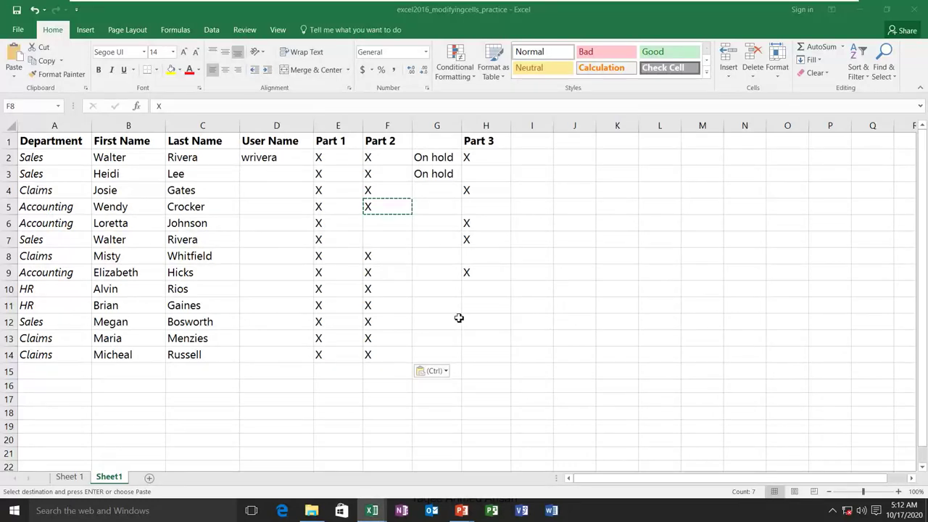
pyautogui.hotkey('ctrl', 'shift', 'Down')
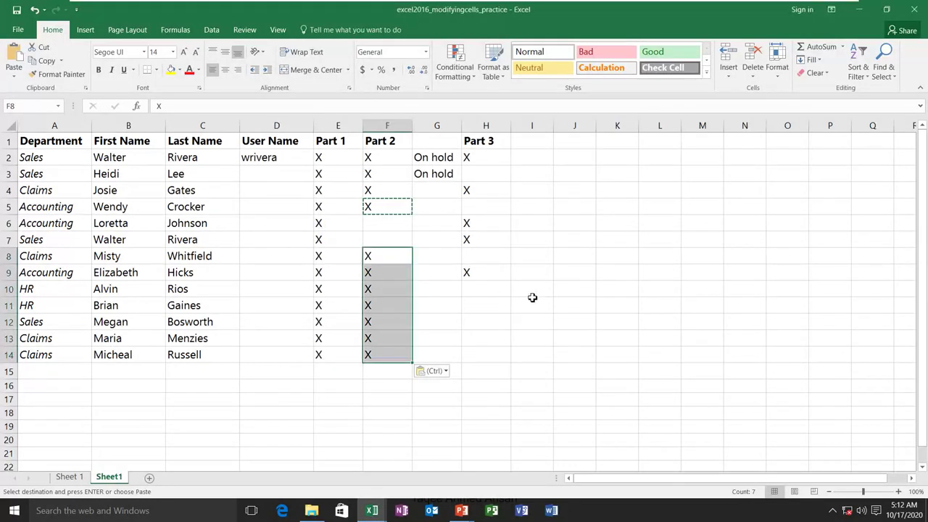
pyautogui.click(476, 307)
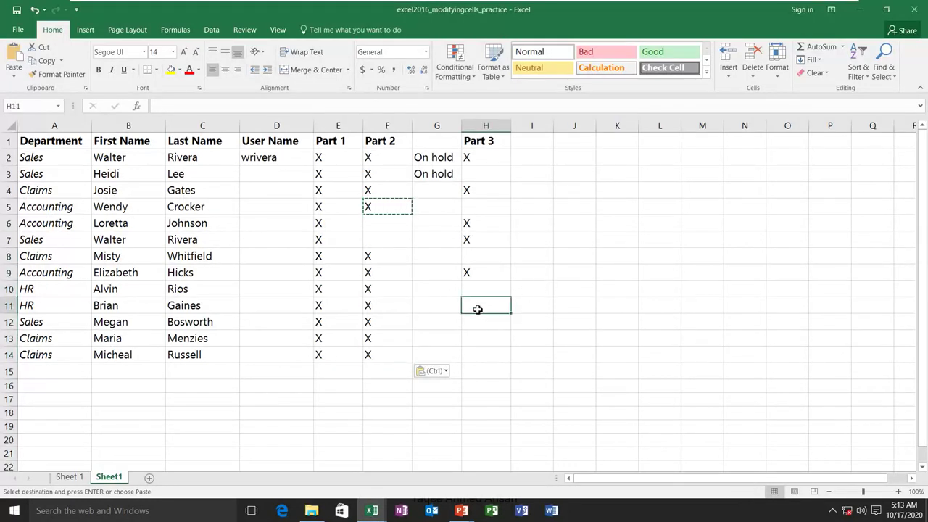
pyautogui.moveTo(477, 310); pyautogui.dragTo(476, 352)
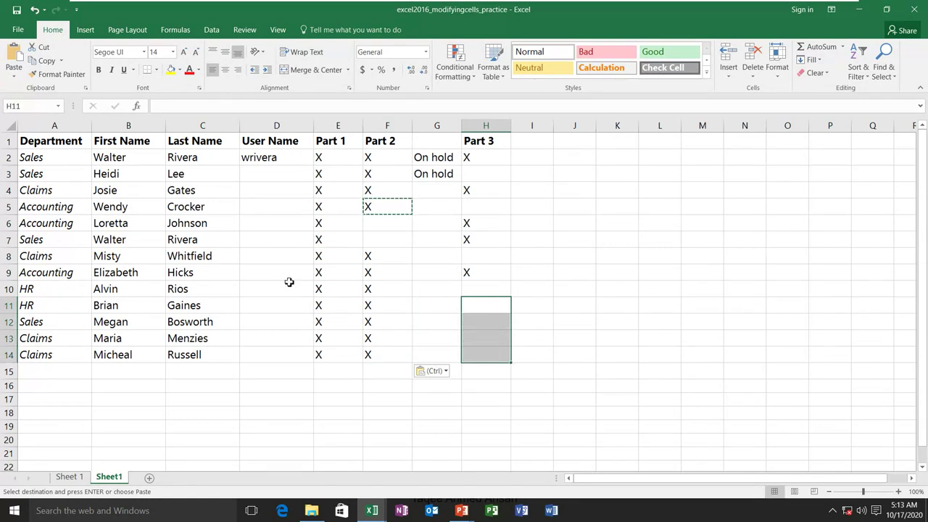
pyautogui.click(14, 80)
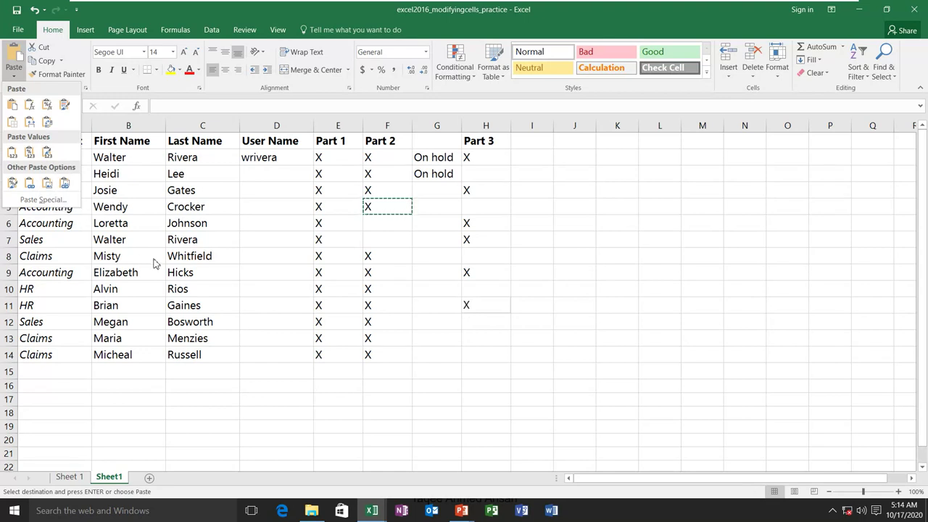
pyautogui.press('Escape')
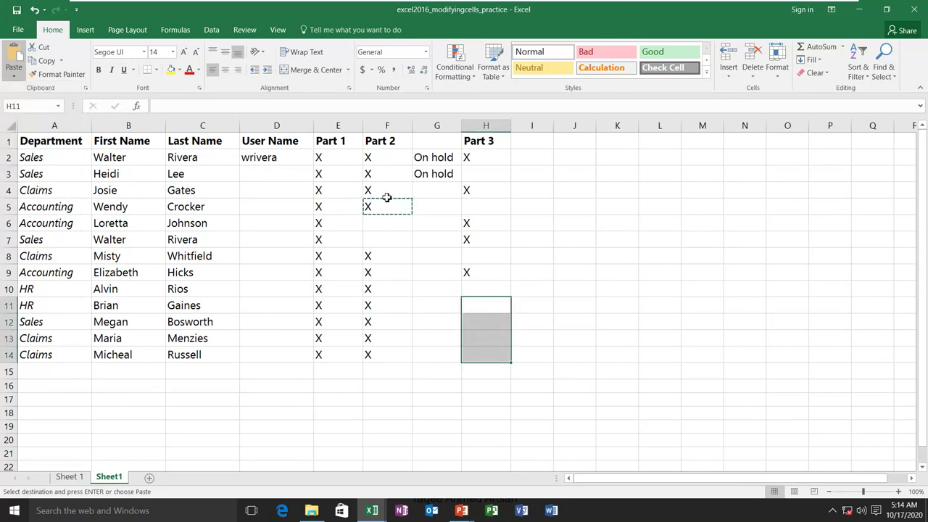
# Step: Copy the "Part 2" header in F1 and paste only its formatting onto cell H9
pyautogui.click(369, 140)
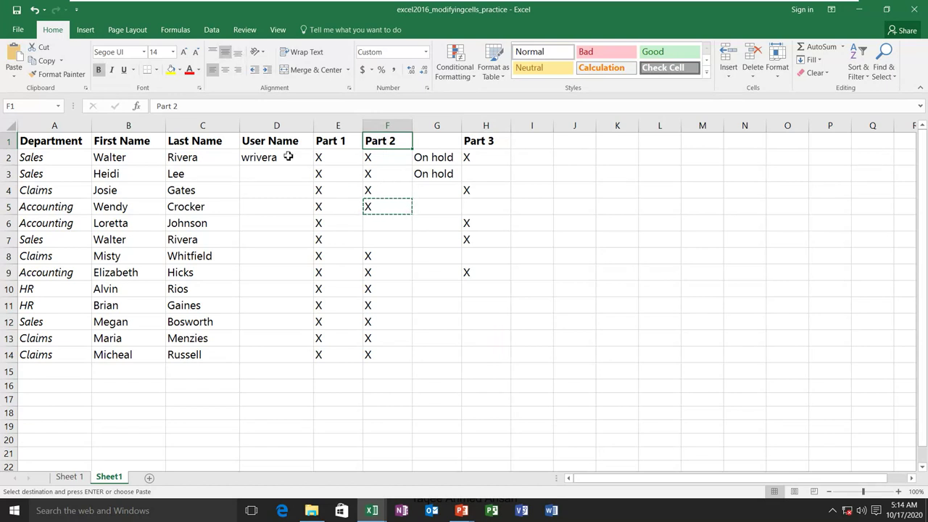
pyautogui.click(45, 63)
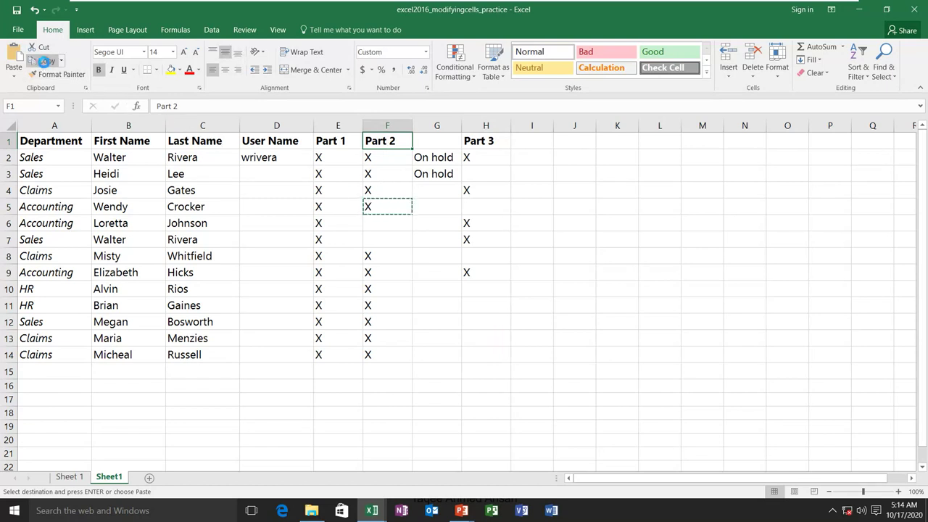
pyautogui.click(475, 274)
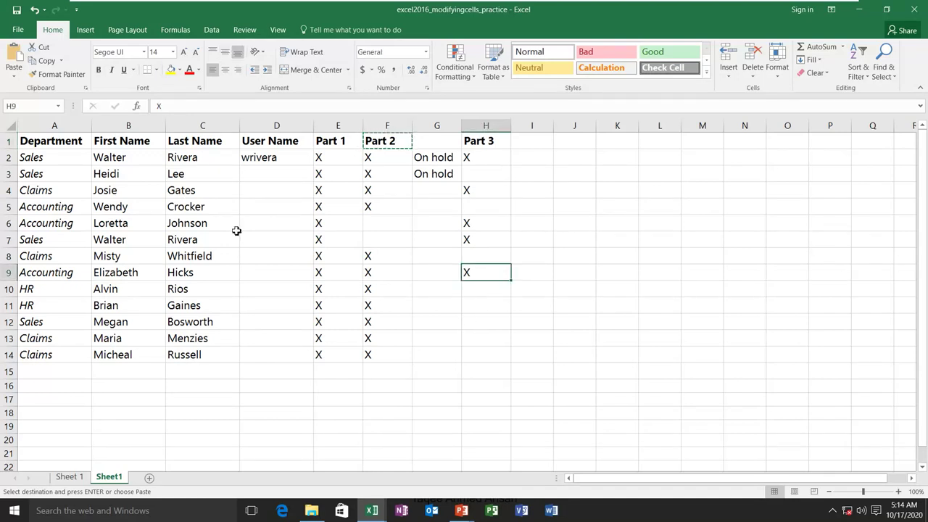
pyautogui.click(14, 72)
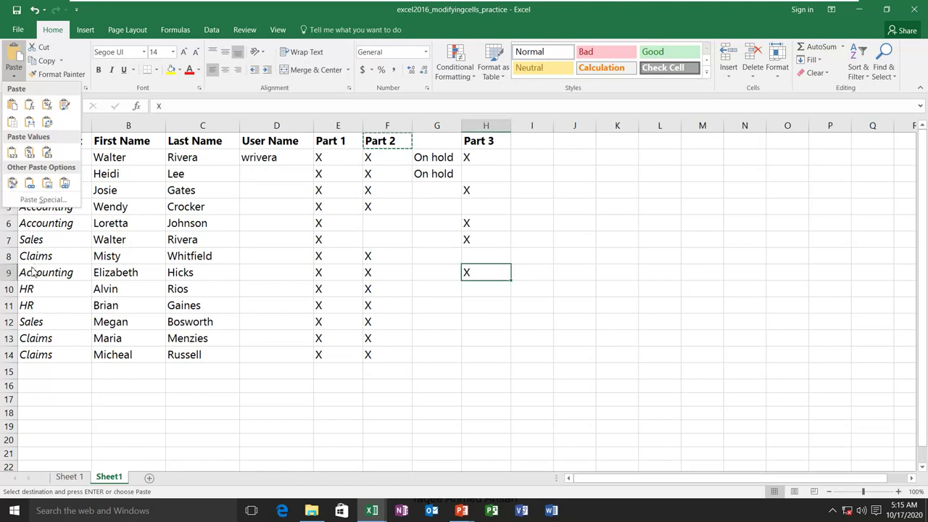
pyautogui.click(13, 184)
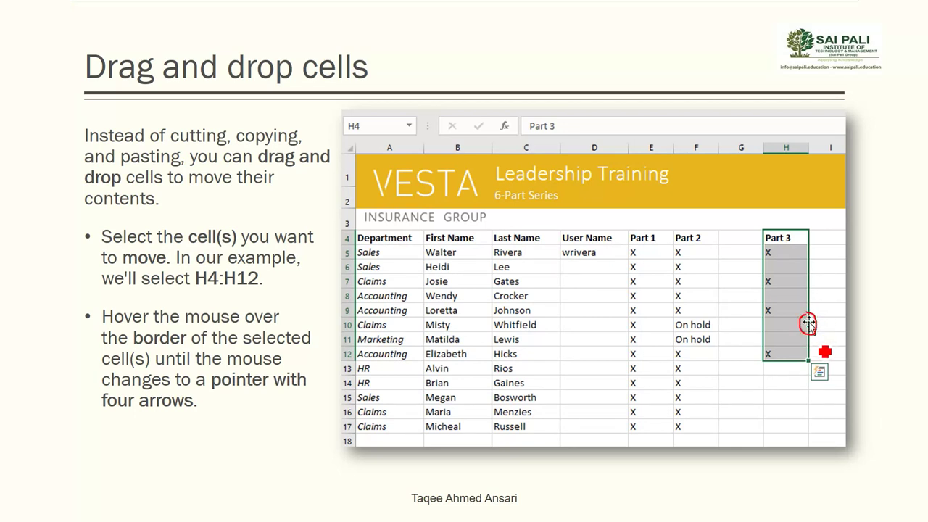
# Step: Switch to the Excel workbook and move the Part 3 cells H1:H9 to J1:J9
pyautogui.press('Right')
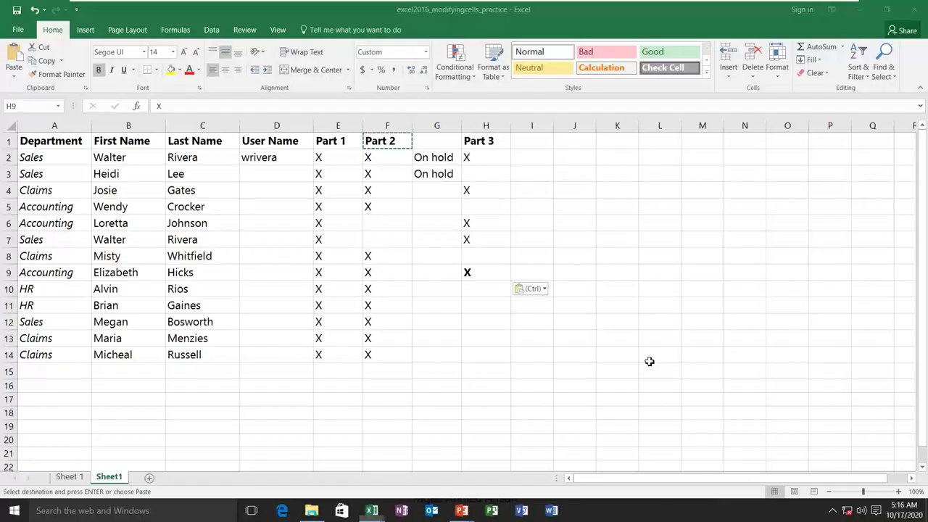
pyautogui.moveTo(482, 138); pyautogui.dragTo(481, 278)
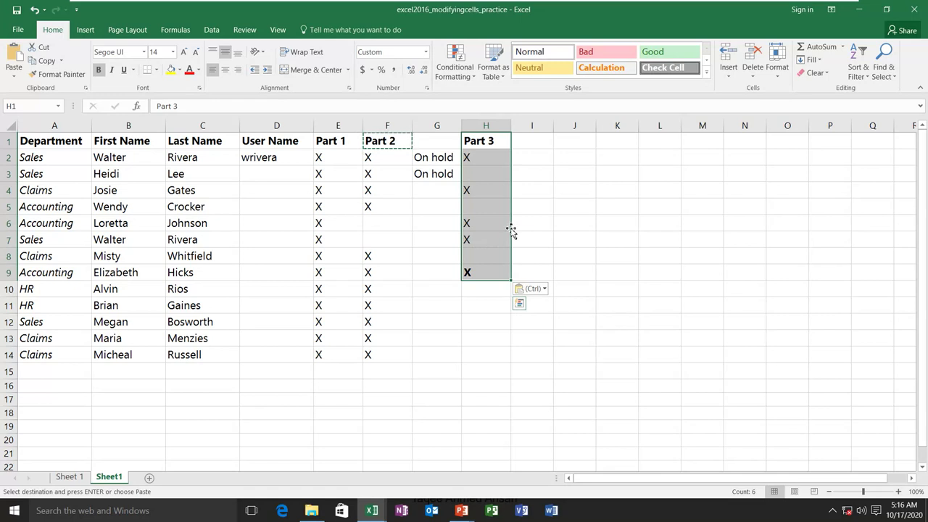
pyautogui.moveTo(511, 230); pyautogui.dragTo(594, 218)
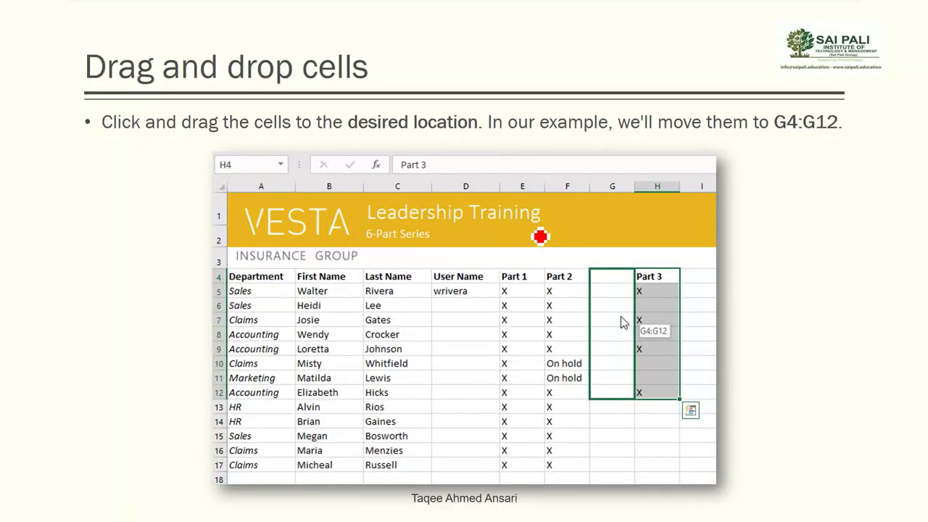
# Step: Return to Excel from the slides and move the Part 3 cells J1:J9 back to column H
pyautogui.press('Right')
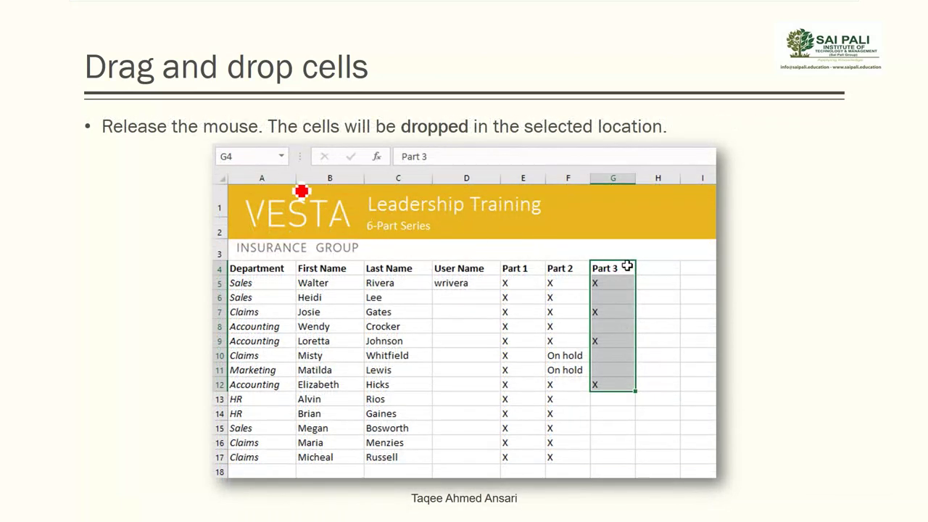
pyautogui.hotkey('alt', 'Tab')
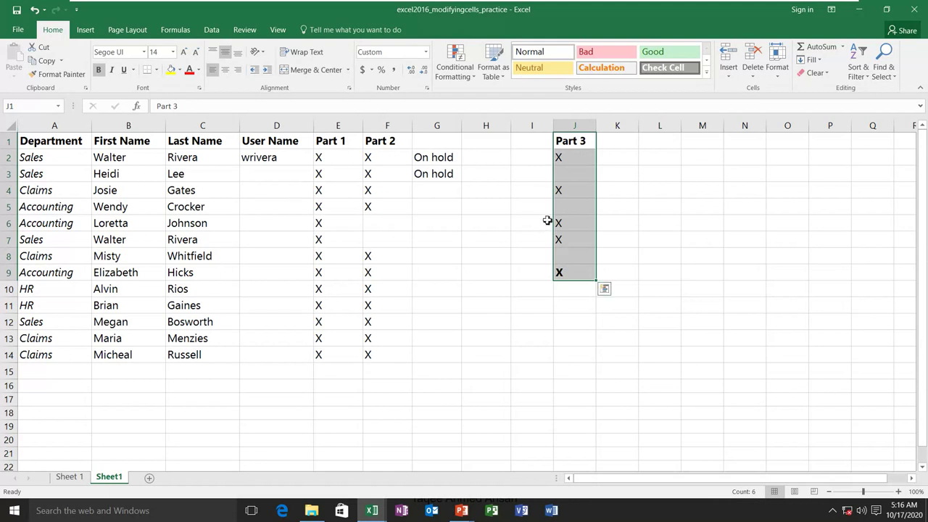
pyautogui.moveTo(554, 206); pyautogui.dragTo(466, 212)
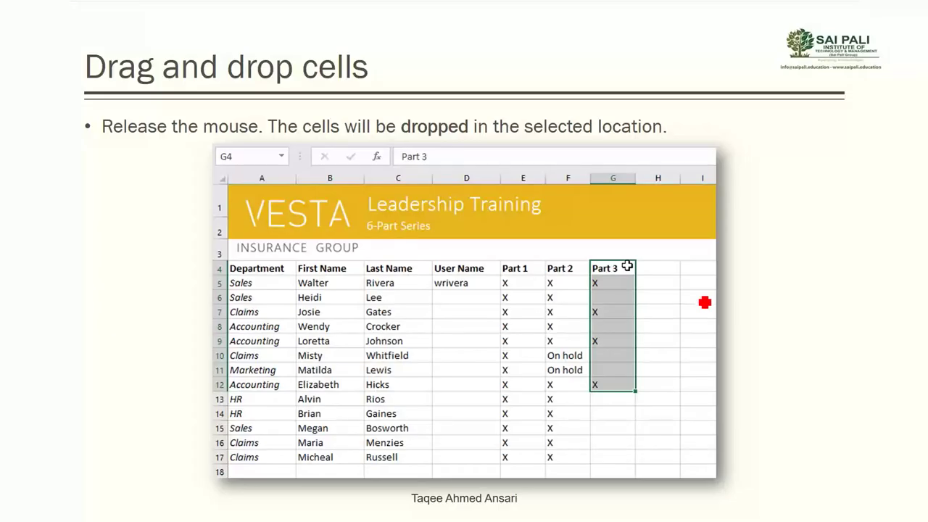
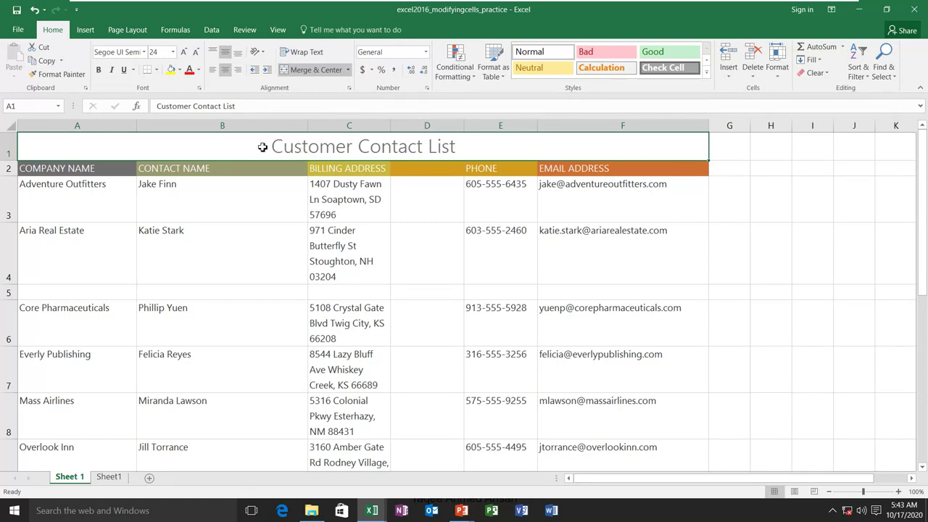
# Step: Left-align the Customer Contact List title and unmerge its cells A1:F1
pyautogui.click(212, 70)
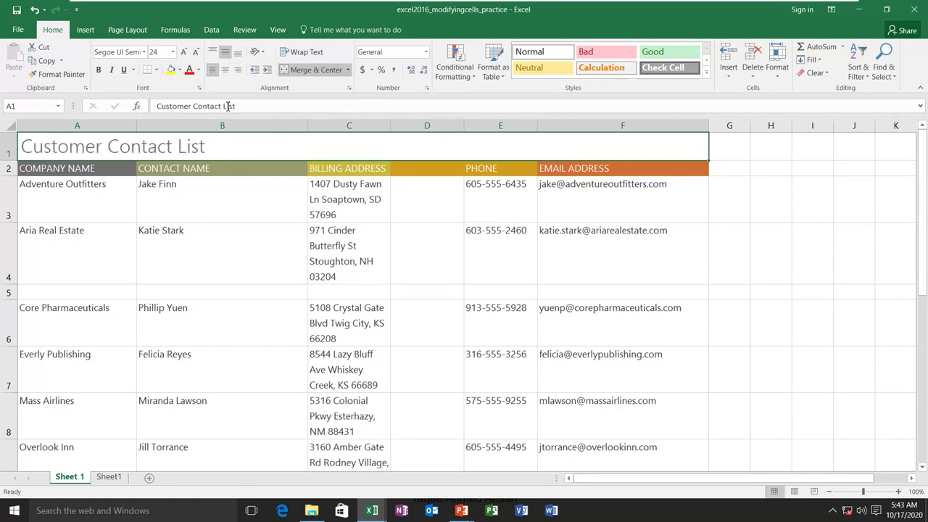
pyautogui.click(347, 69)
pyautogui.click(324, 113)
pyautogui.click(348, 69)
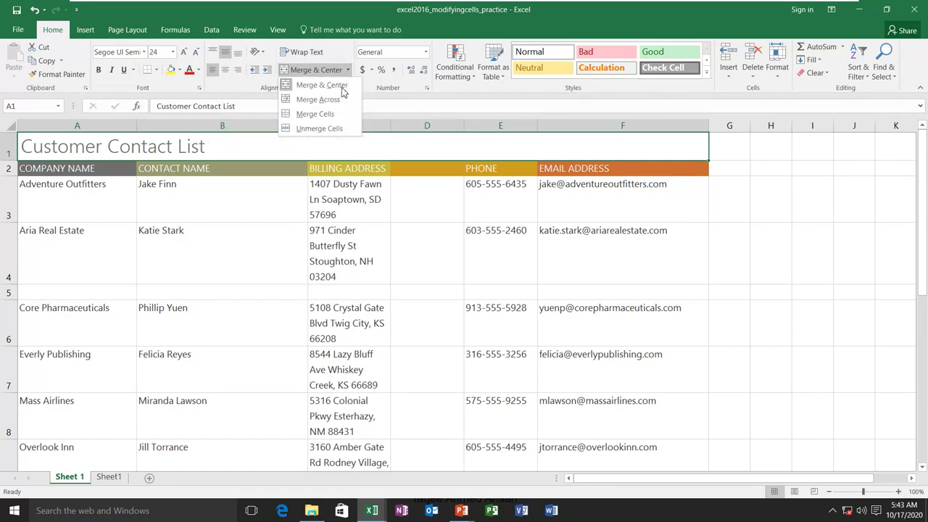
pyautogui.click(320, 128)
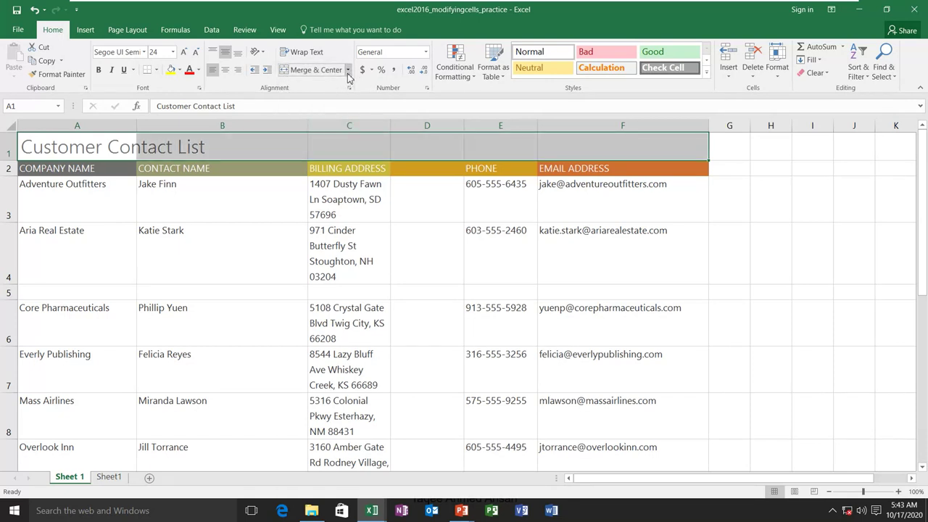
# Step: Merge the title cells A1:F1 without centering and unmerge them again
pyautogui.click(348, 70)
pyautogui.click(335, 116)
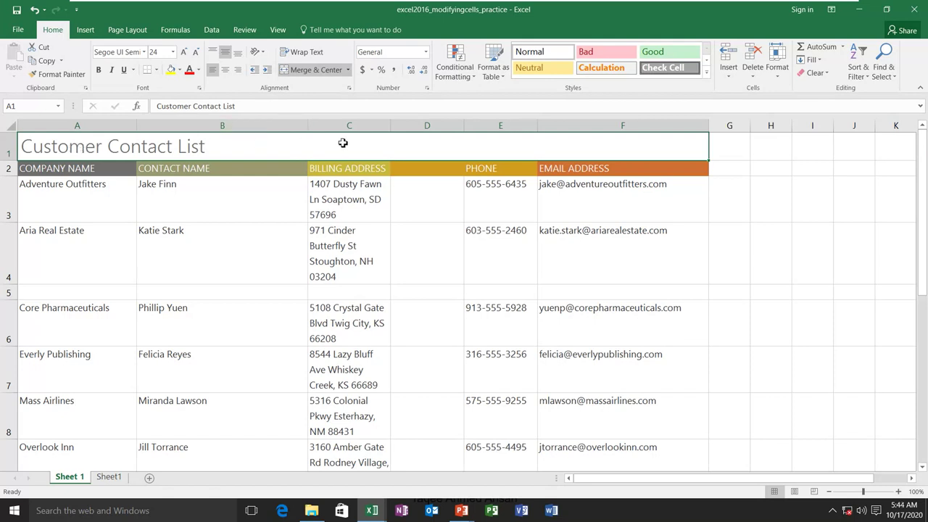
pyautogui.click(348, 70)
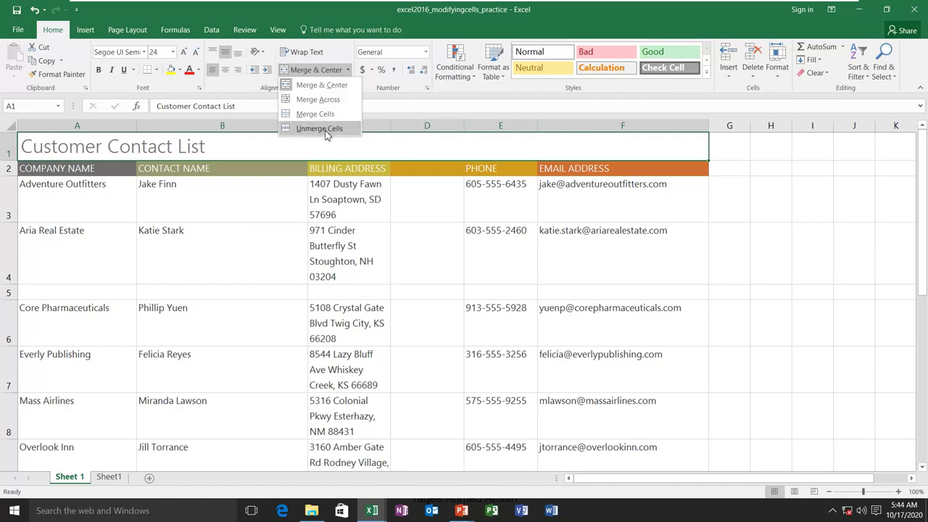
pyautogui.press('Escape')
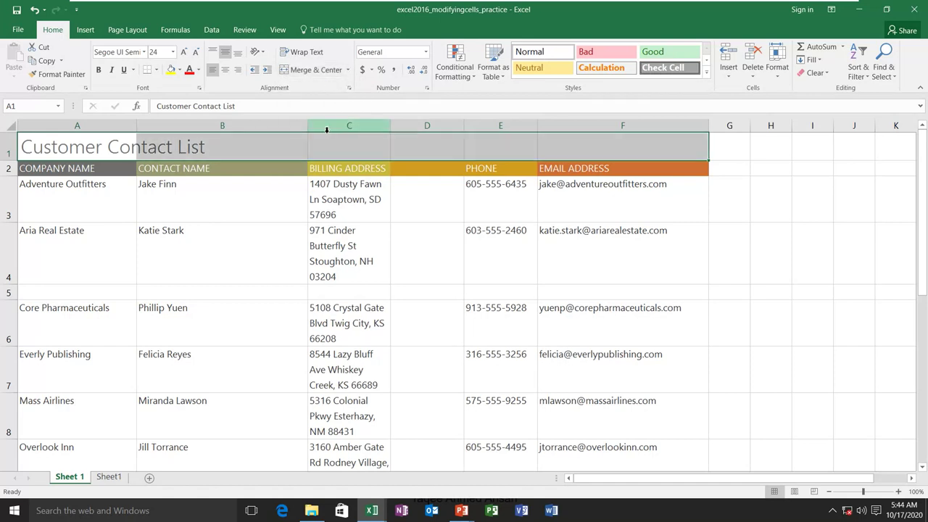
# Step: Merge and center the Customer Contact List title across A1:F1
pyautogui.click(347, 70)
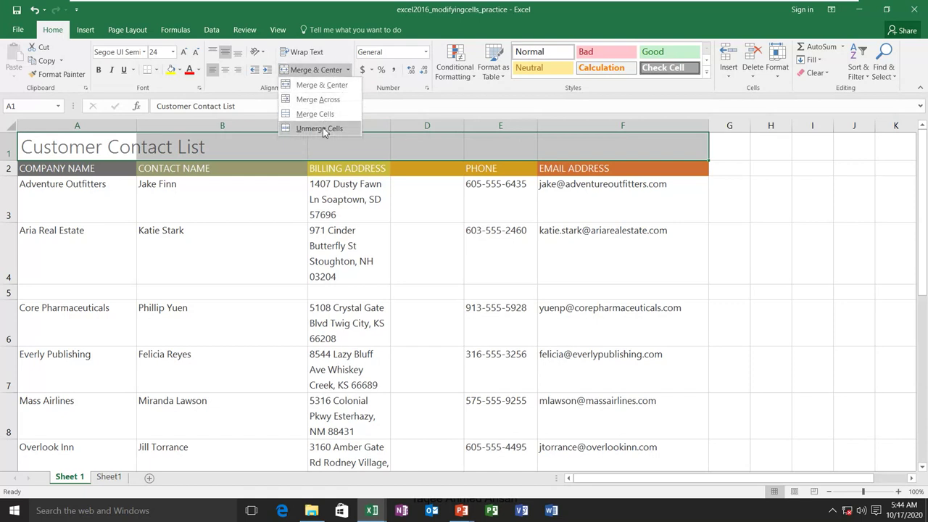
pyautogui.press('Escape')
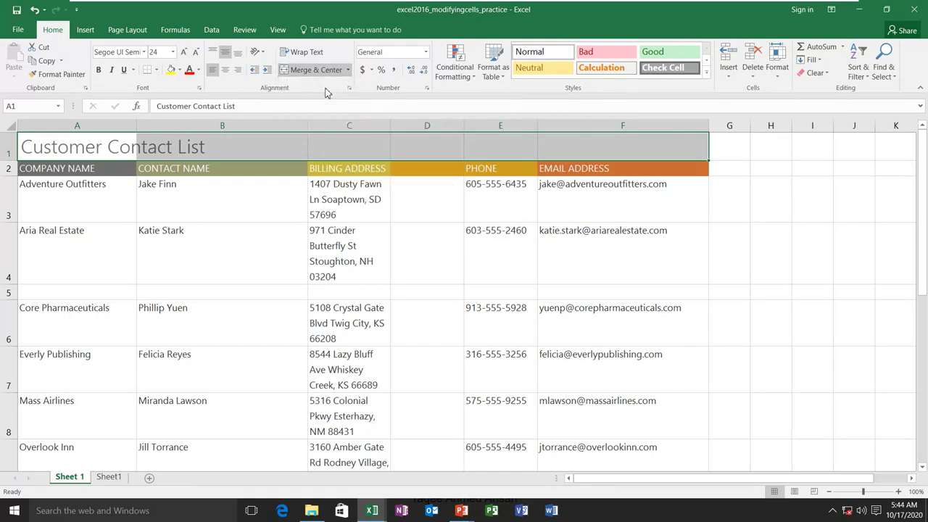
pyautogui.hotkey('alt', 'h')
pyautogui.press('m')
pyautogui.press('c')
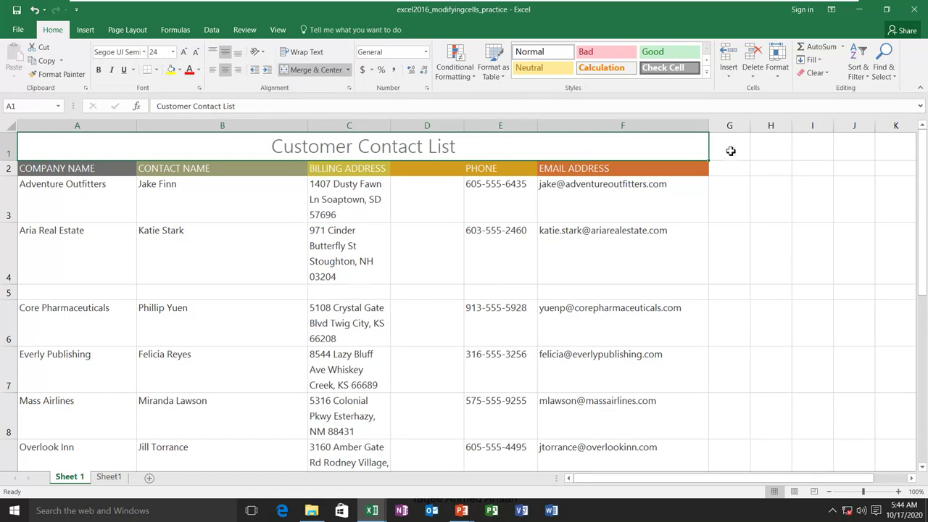
# Step: Merge and center the empty block G1:I3 into one cell and unmerge it again
pyautogui.moveTo(738, 147); pyautogui.dragTo(821, 207)
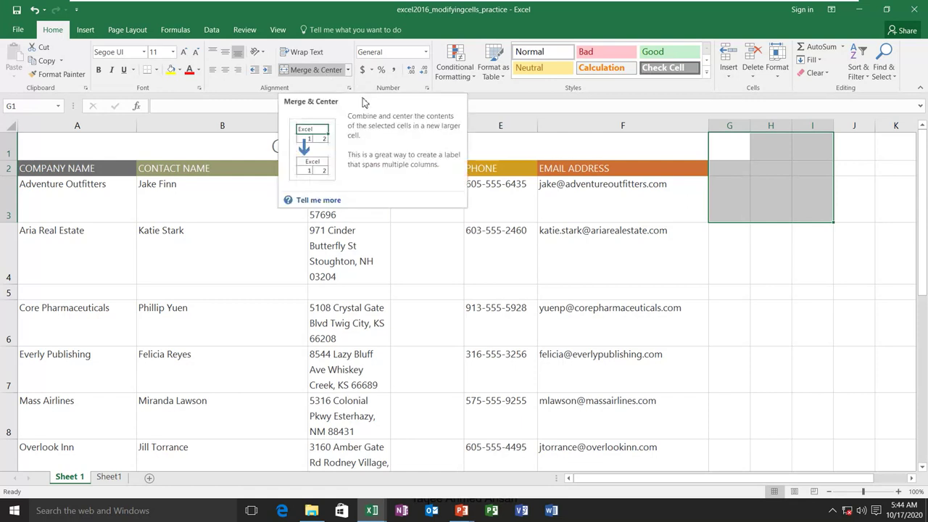
pyautogui.click(316, 72)
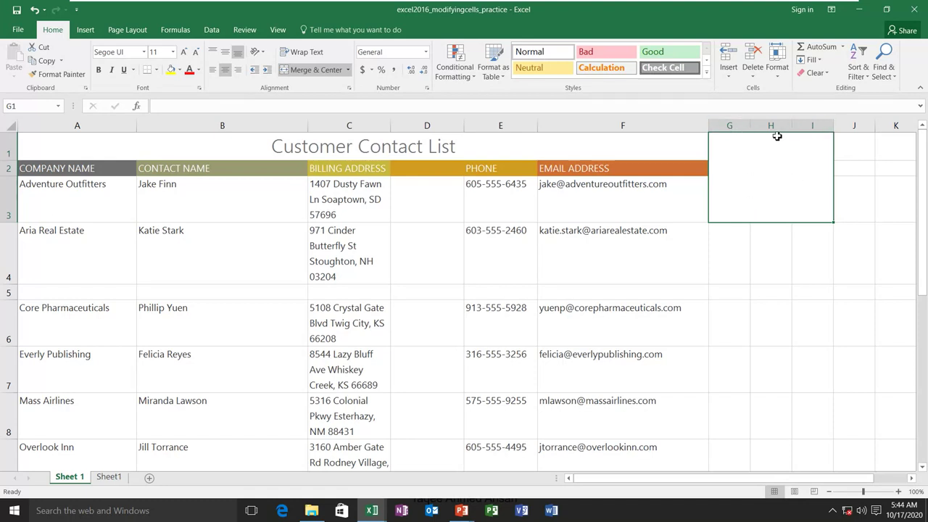
pyautogui.click(347, 71)
pyautogui.press('Escape')
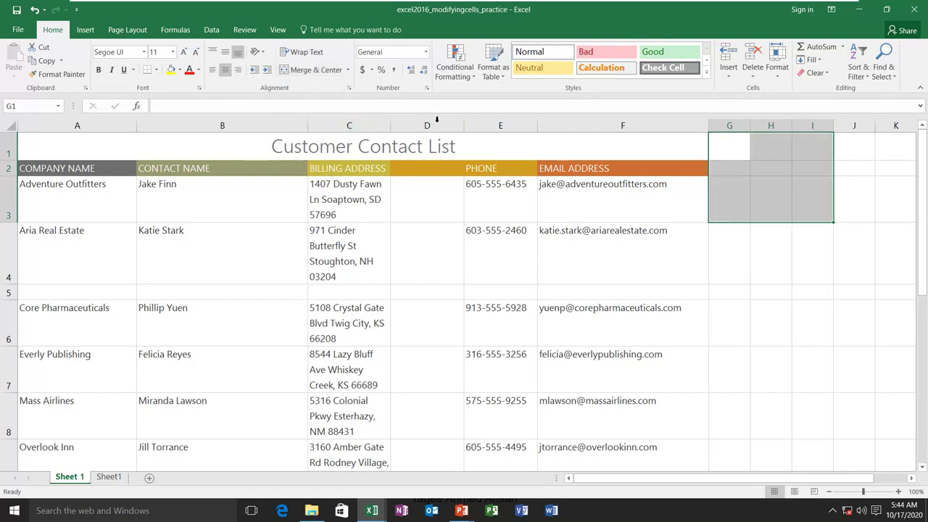
# Step: Apply Merge Across to G1:I3 to make one wide cell per row, and check each merged row
pyautogui.click(348, 70)
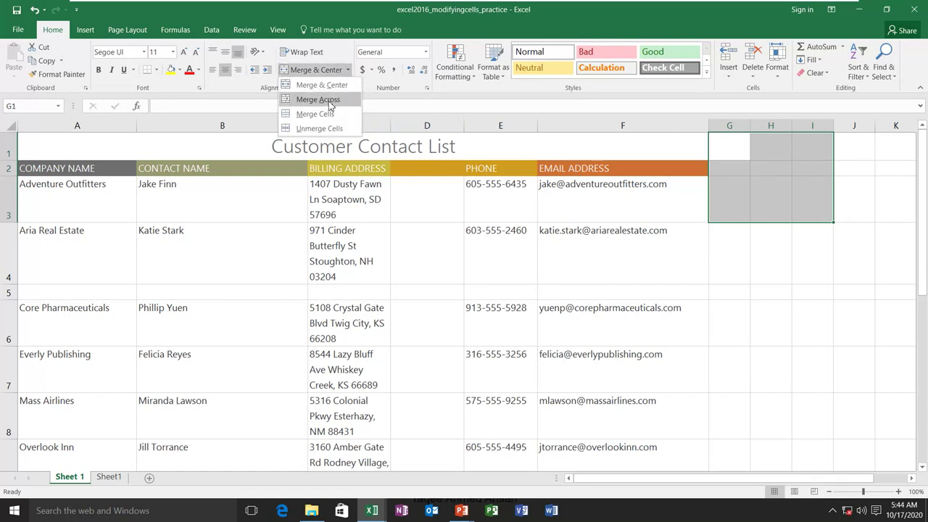
pyautogui.press('Escape')
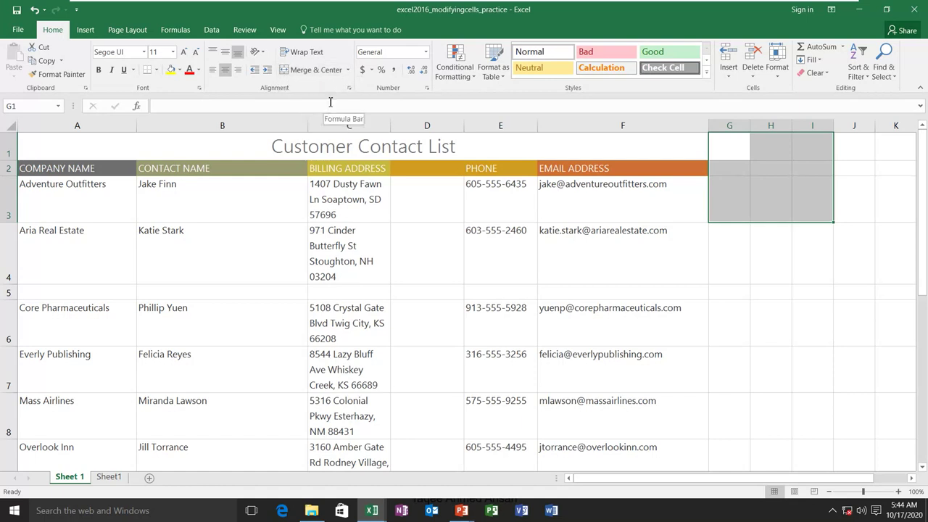
pyautogui.hotkey('alt', 'h')
pyautogui.press('m')
pyautogui.press('a')
pyautogui.click(772, 192)
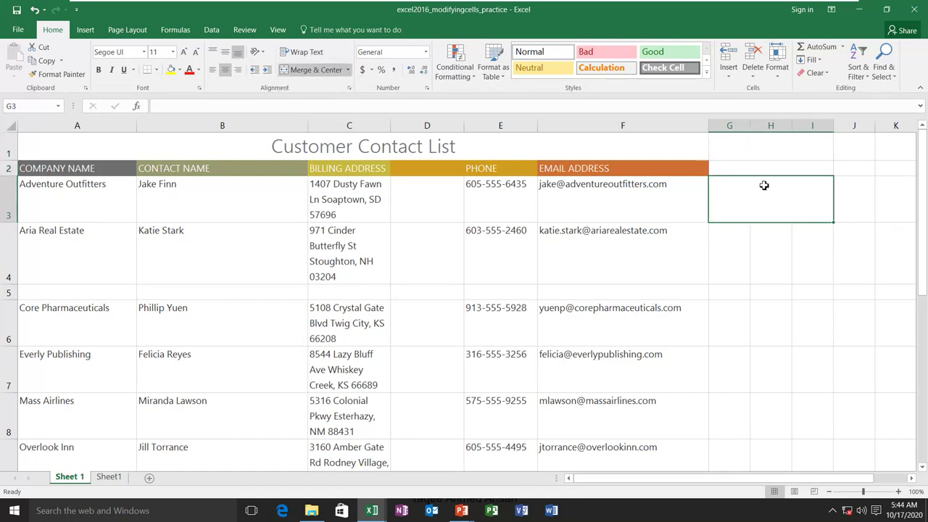
pyautogui.click(760, 169)
pyautogui.click(758, 152)
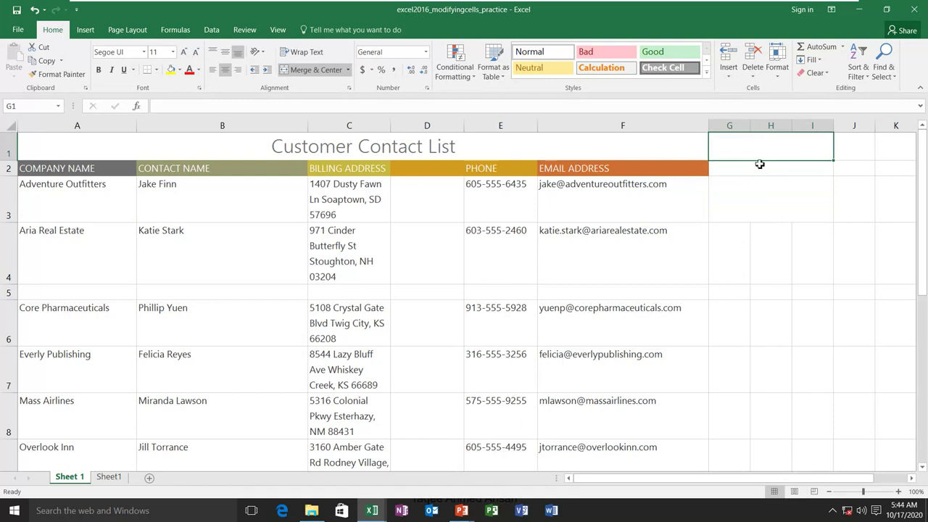
pyautogui.click(761, 171)
pyautogui.click(761, 190)
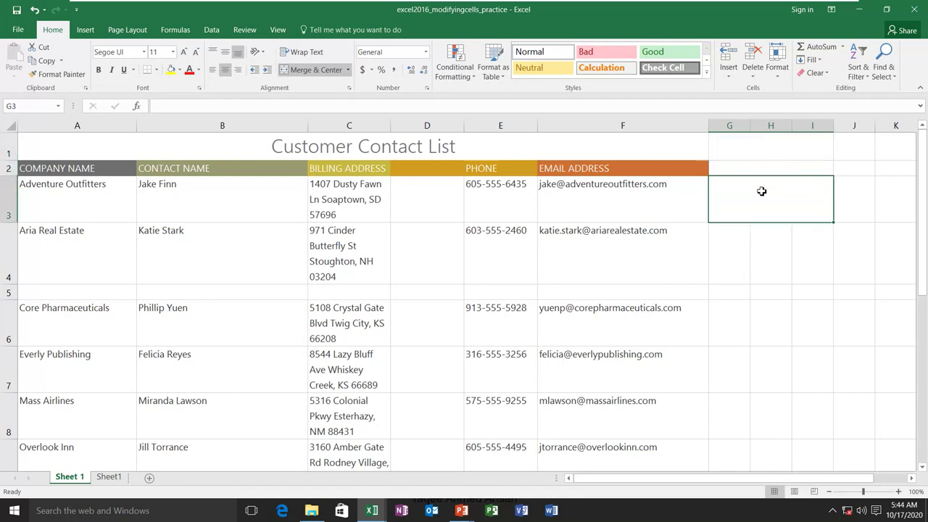
pyautogui.click(746, 150)
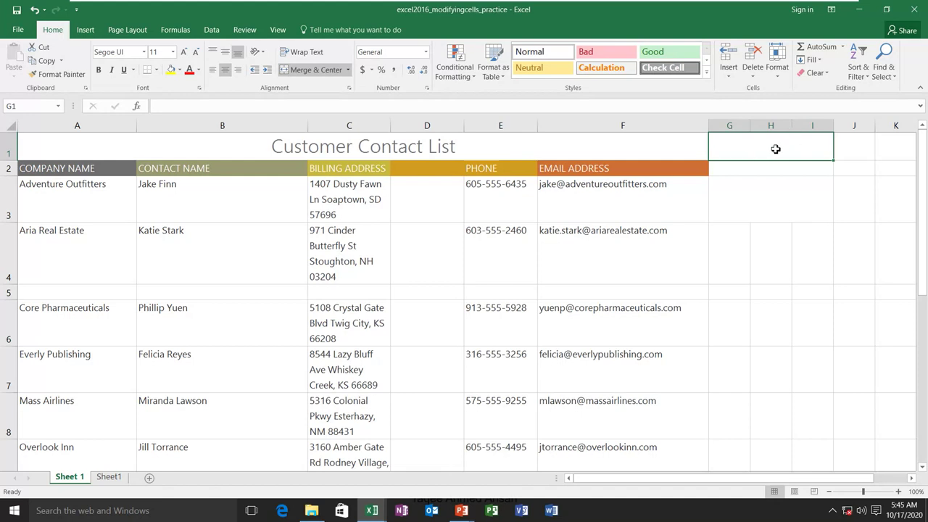
# Step: Unmerge the three merged rows in G1:I3
pyautogui.moveTo(780, 147)
pyautogui.mouseDown()
pyautogui.moveTo(780, 207)
pyautogui.moveTo(762, 181)
pyautogui.mouseUp()
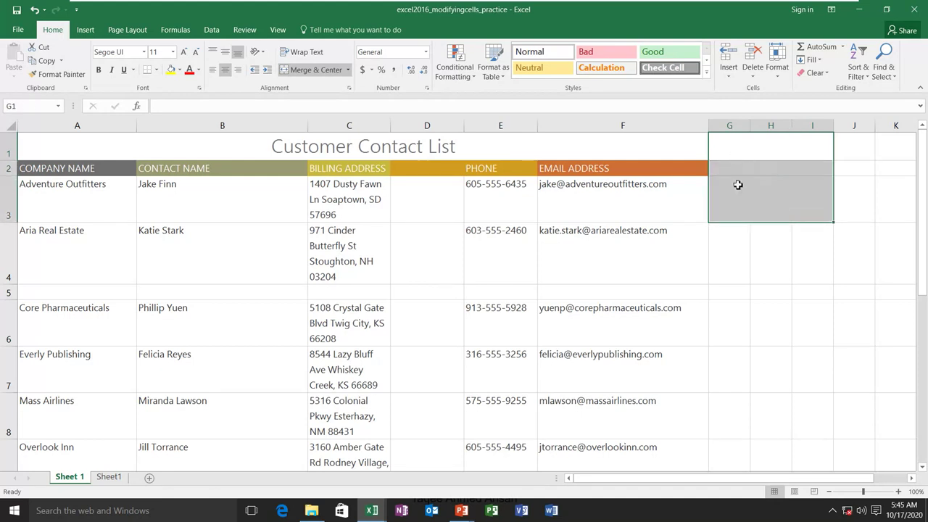
pyautogui.click(349, 76)
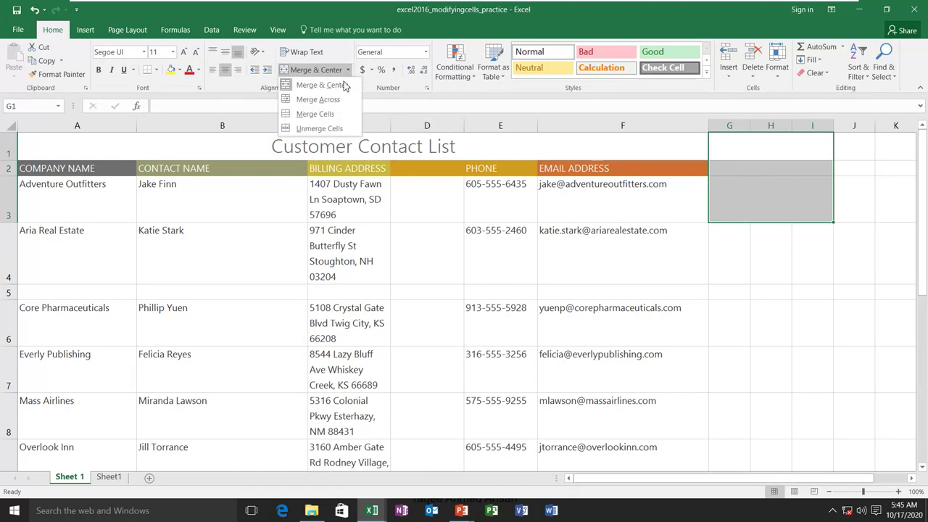
pyautogui.click(331, 126)
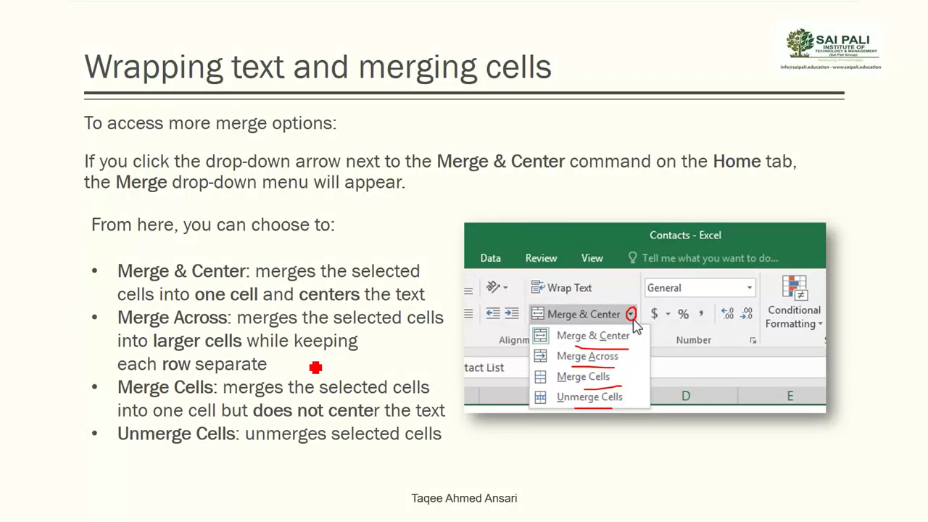
pyautogui.press('Right')
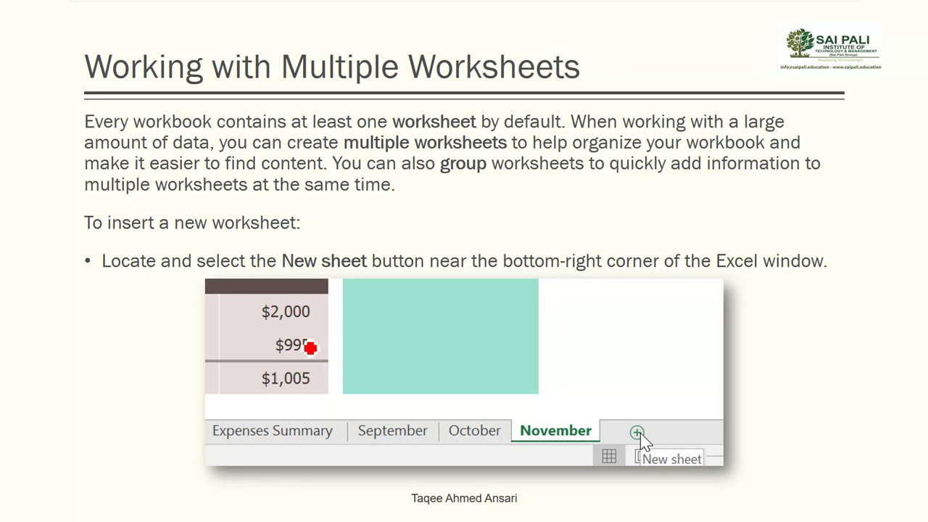
# Step: Switch to the excel2016_multiplesheets_practice workbook in Excel and look through its monthly and Expenses Summary worksheets from February to November
pyautogui.hotkey('alt', 'Tab')
pyautogui.hotkey('alt', 'Tab')
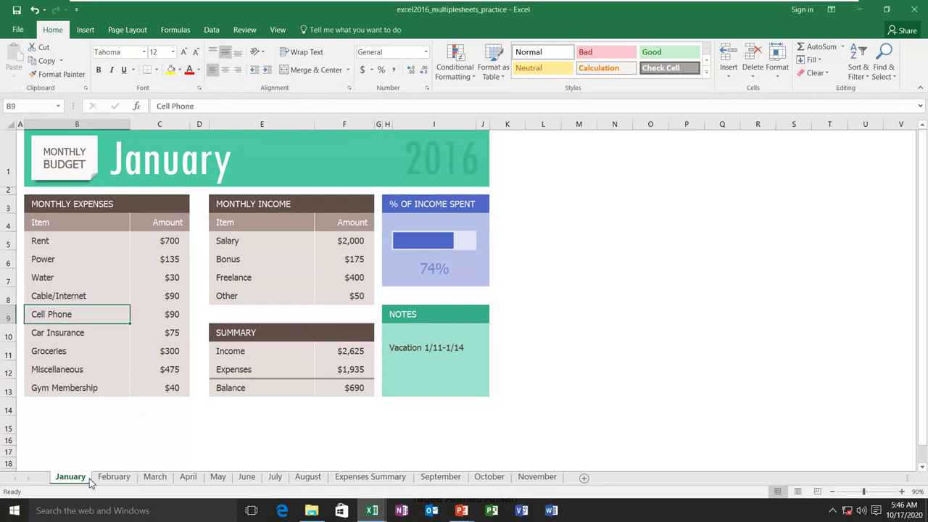
pyautogui.click(121, 478)
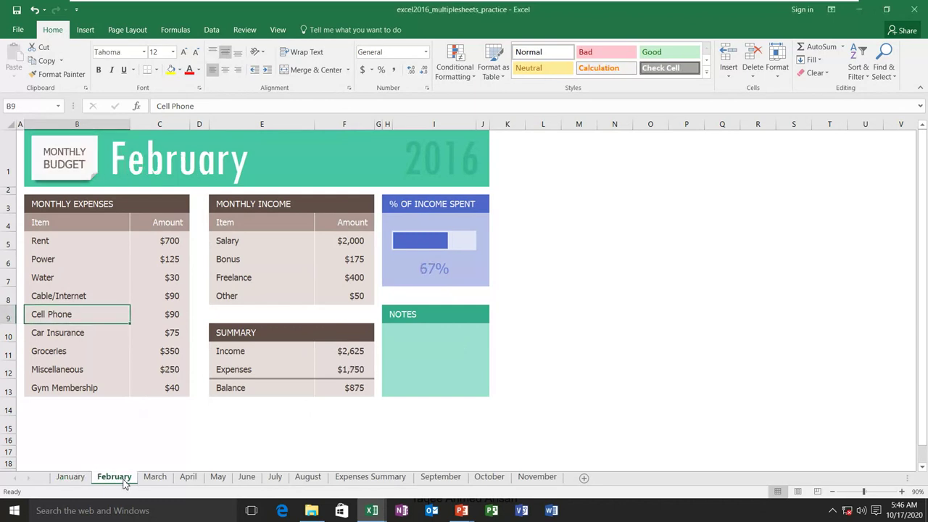
pyautogui.click(155, 478)
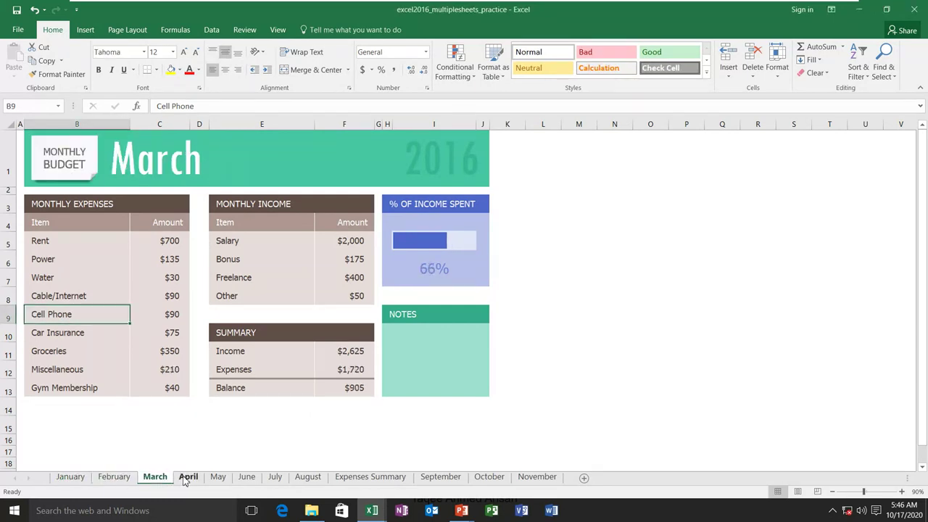
pyautogui.click(188, 478)
pyautogui.click(219, 479)
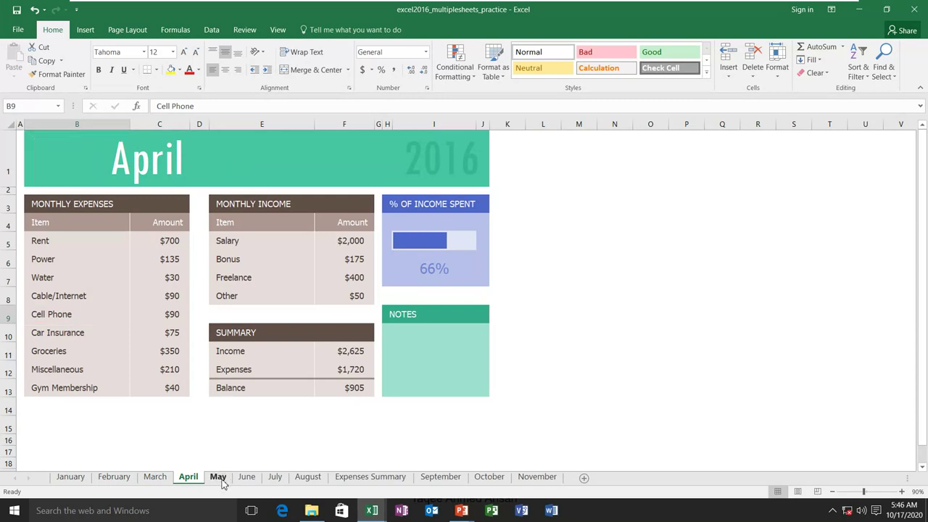
pyautogui.click(245, 479)
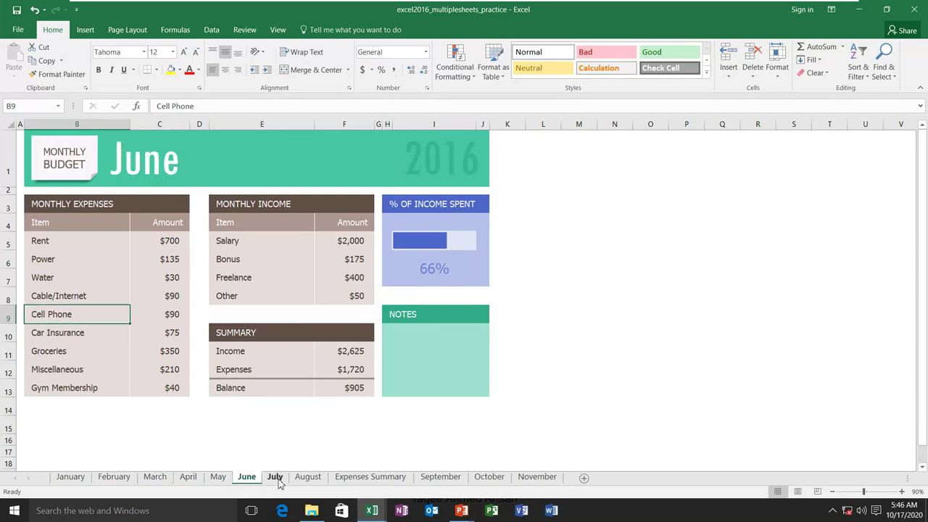
pyautogui.click(275, 478)
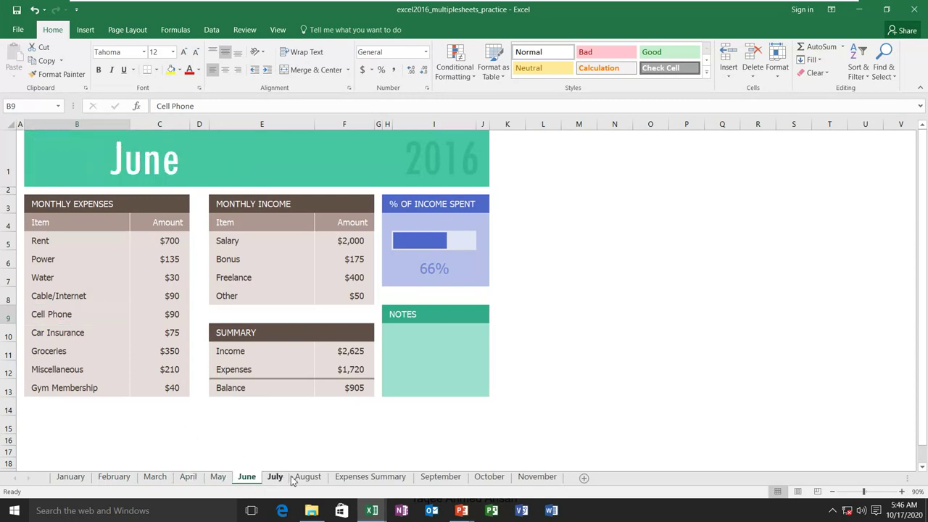
pyautogui.click(354, 478)
pyautogui.click(439, 478)
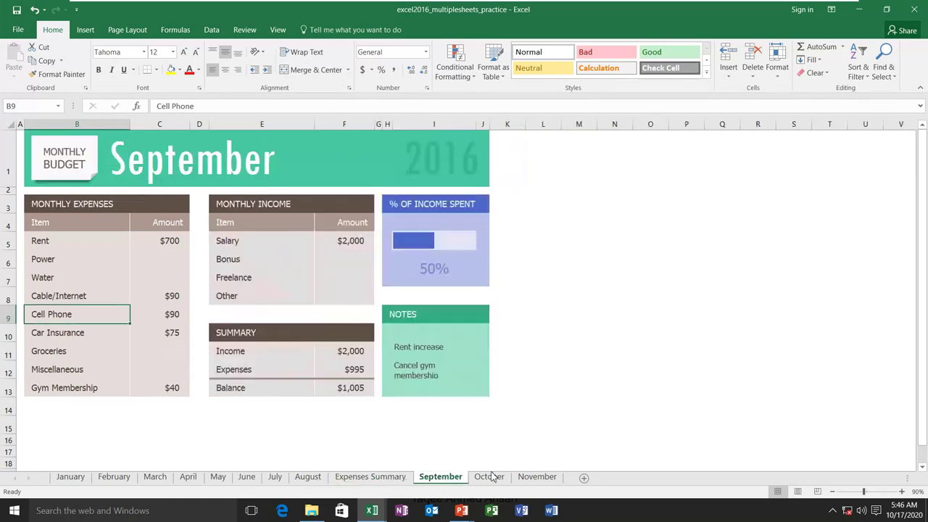
pyautogui.click(497, 478)
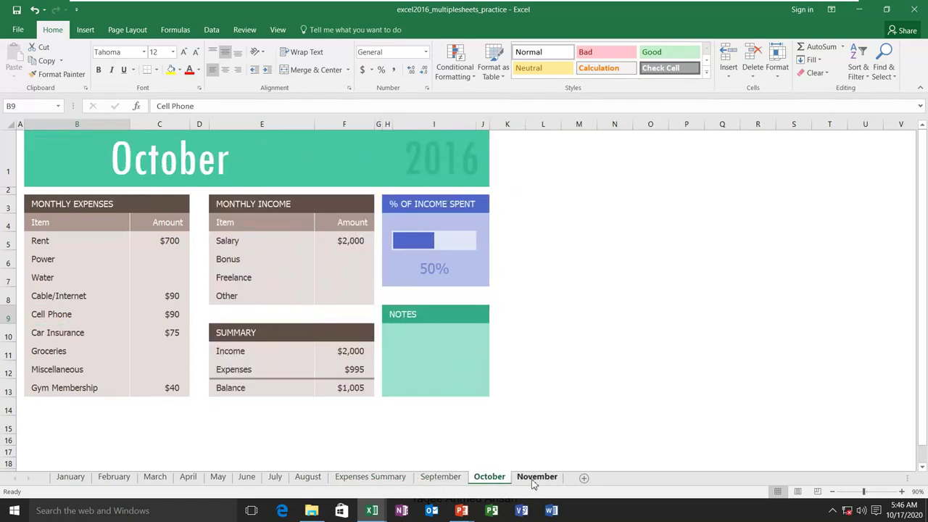
pyautogui.click(534, 478)
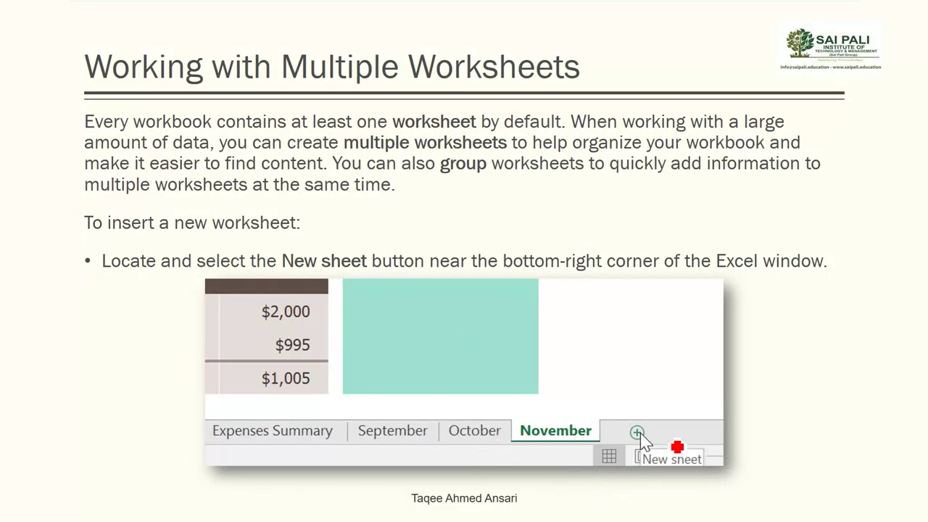
pyautogui.moveTo(661, 434)
pyautogui.mouseDown()
pyautogui.moveTo(635, 432)
pyautogui.moveTo(648, 451)
pyautogui.moveTo(659, 430)
pyautogui.moveTo(651, 424)
pyautogui.mouseUp()
pyautogui.moveTo(643, 472); pyautogui.dragTo(703, 467)
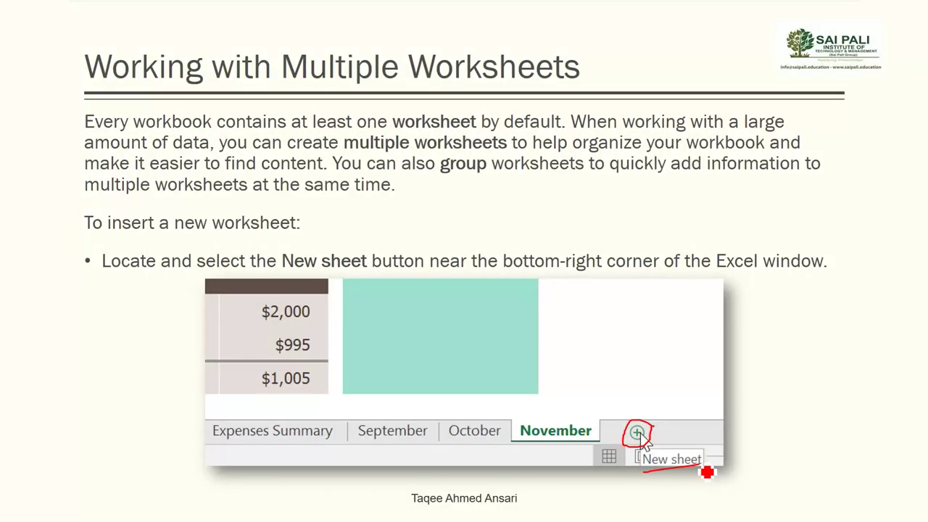
pyautogui.press('Right')
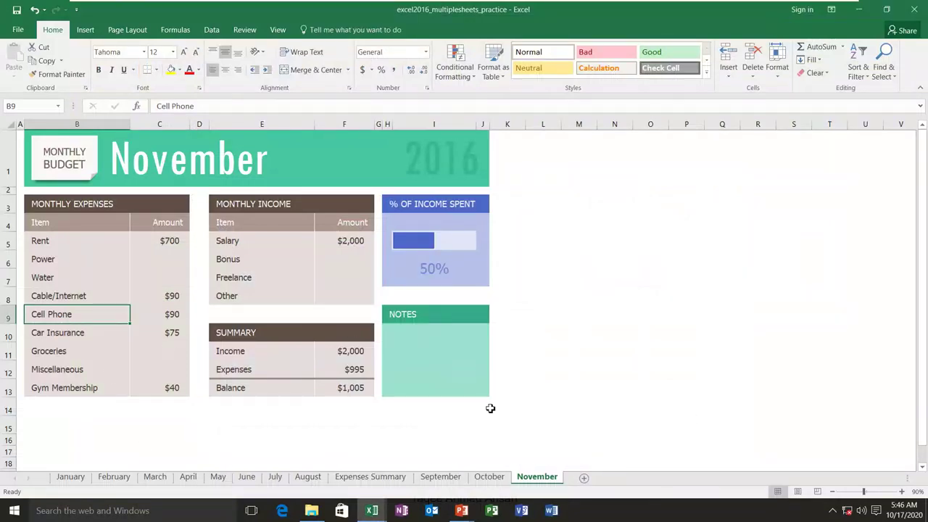
# Step: Insert a new blank worksheet after the November sheet in the excel2016_multiplesheets_practice workbook
pyautogui.click(584, 480)
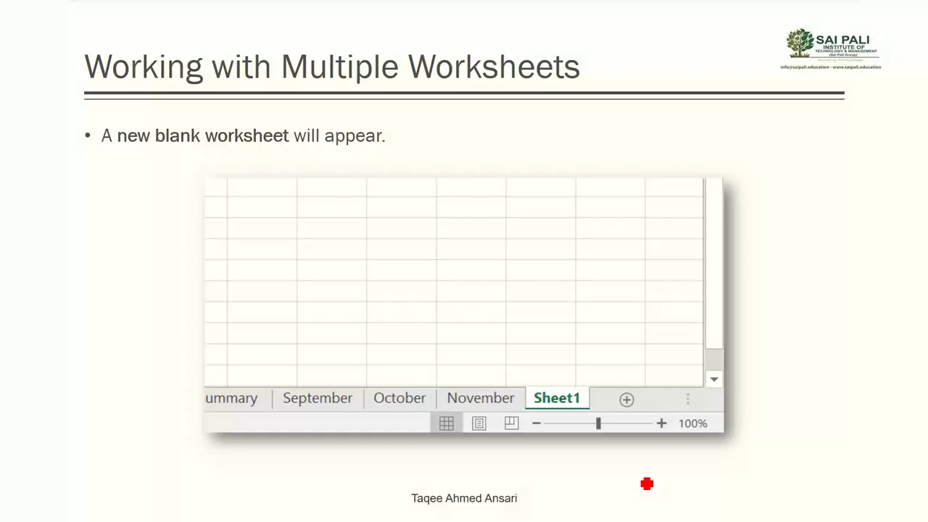
pyautogui.press('Right')
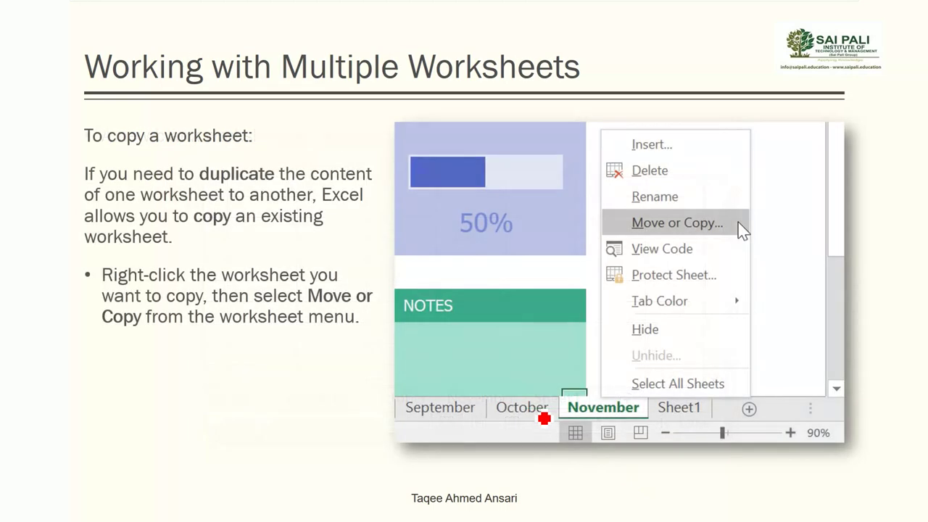